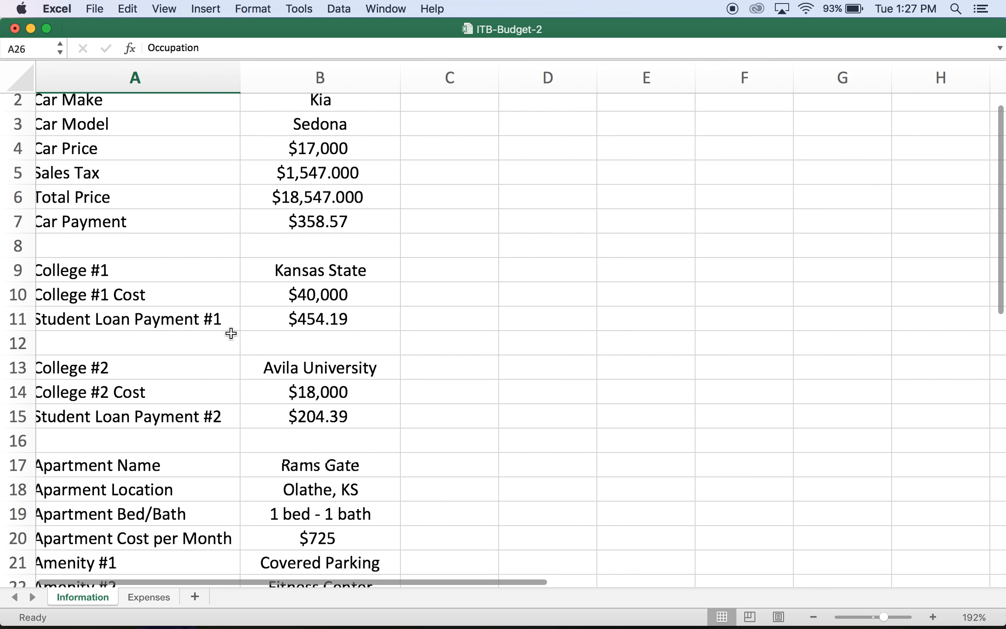
Step: Review the car, college, apartment and occupation entries on the Information sheet, including the loan payment rows
{"action": "scroll", "coordinate": [232, 333], "scroll_direction": "down", "scroll_amount": 10}
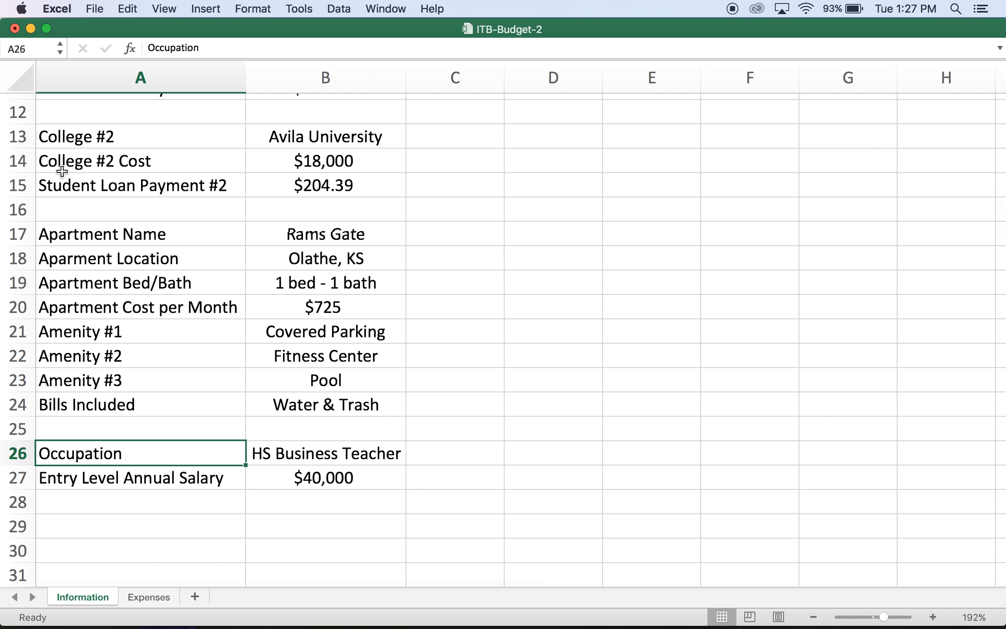
{"action": "left_click", "coordinate": [141, 192]}
{"action": "scroll", "coordinate": [137, 187], "scroll_direction": "up", "scroll_amount": 1}
{"action": "scroll", "coordinate": [137, 188], "scroll_direction": "up", "scroll_amount": 7}
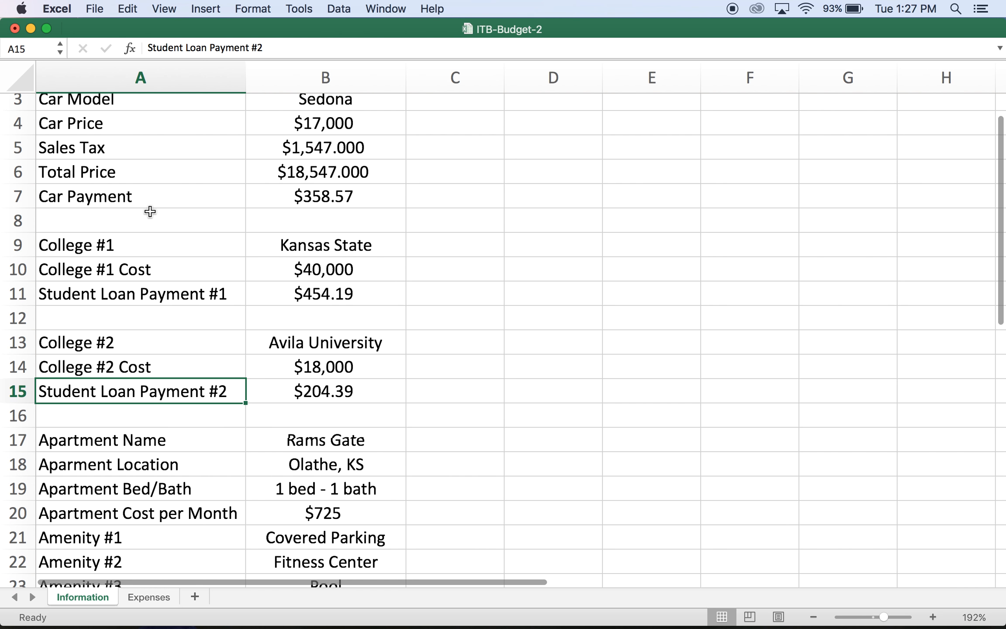
{"action": "left_click", "coordinate": [147, 198]}
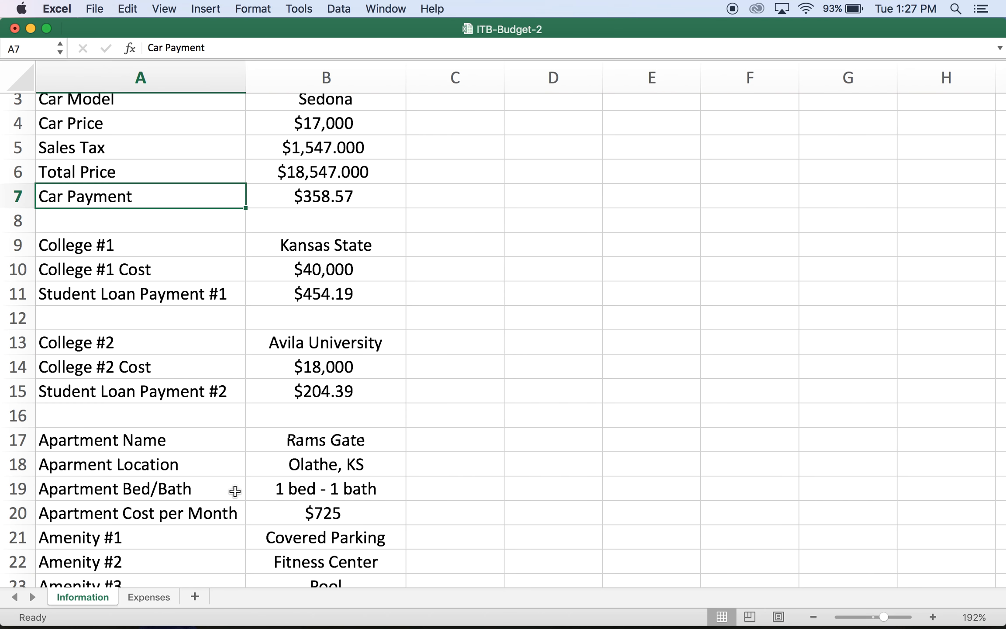
Step: Copy the car payment from the Information sheet into the Car Loan Payment row, cell B1, of the Expenses sheet
{"action": "left_click", "coordinate": [148, 595]}
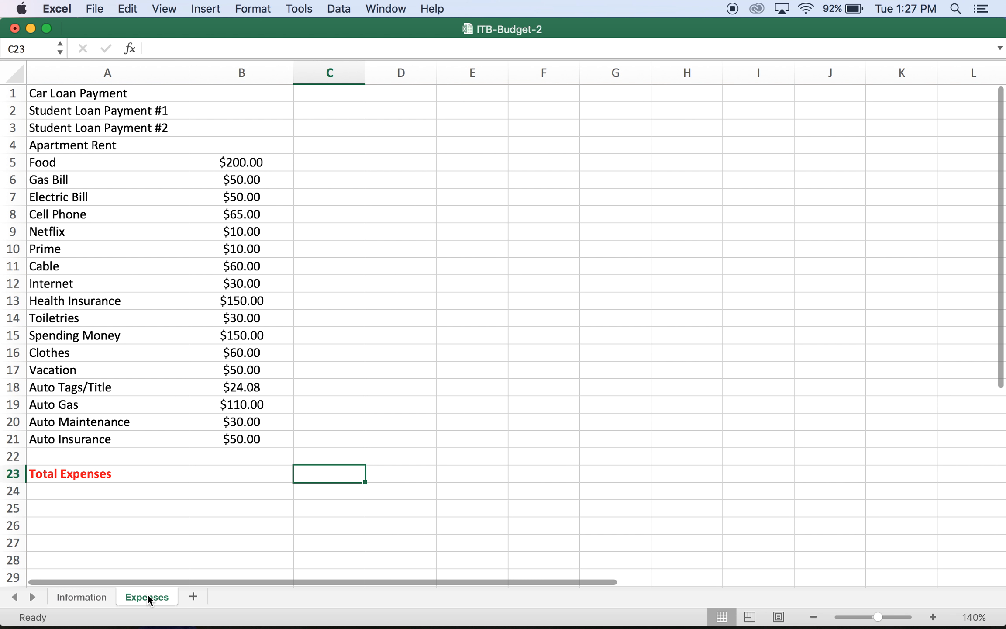
{"action": "left_click", "coordinate": [240, 95]}
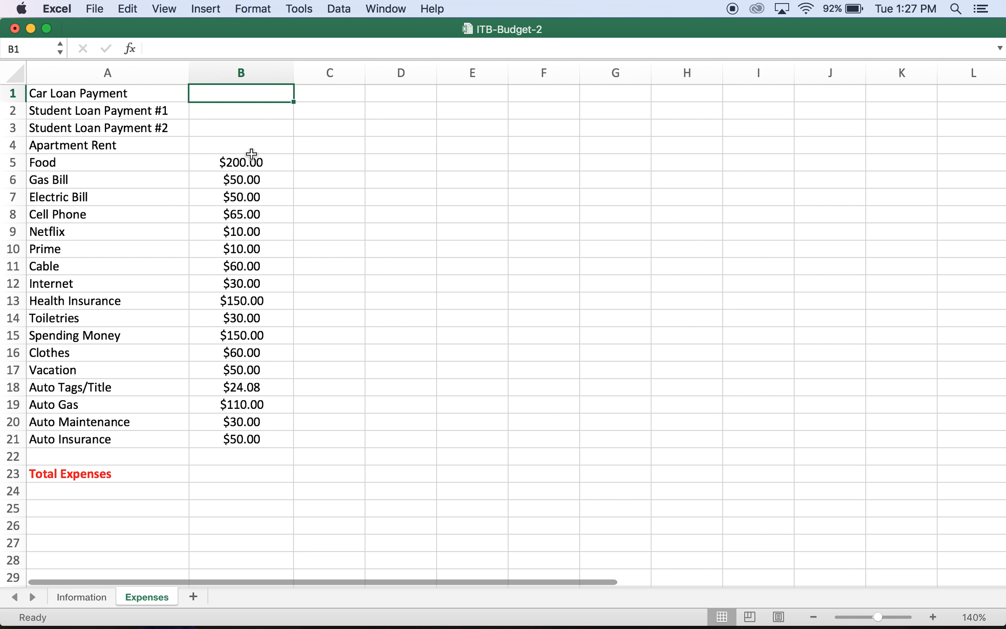
{"action": "left_click", "coordinate": [70, 595]}
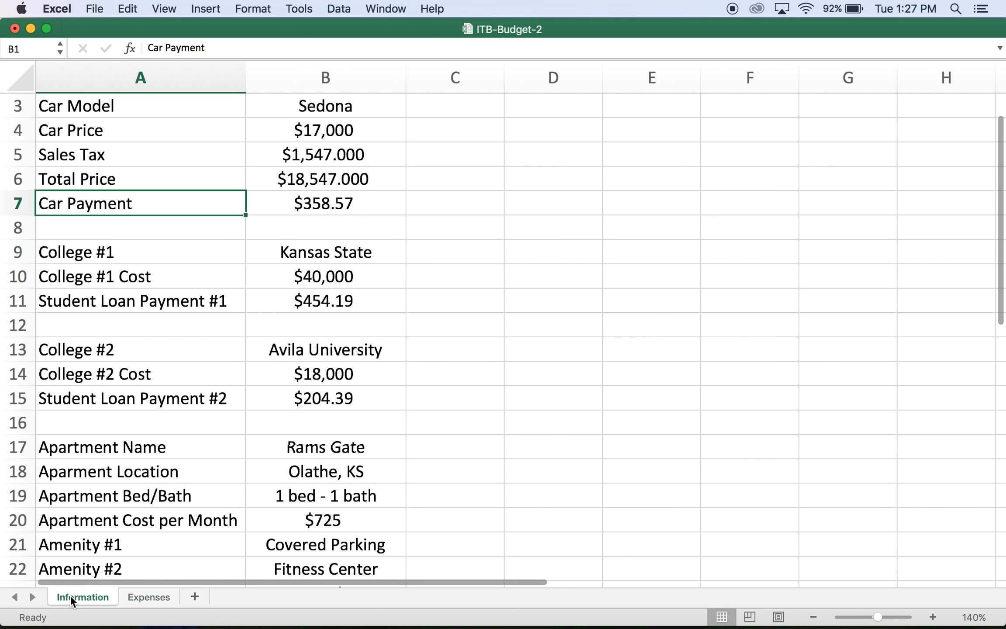
{"action": "left_click", "coordinate": [334, 204]}
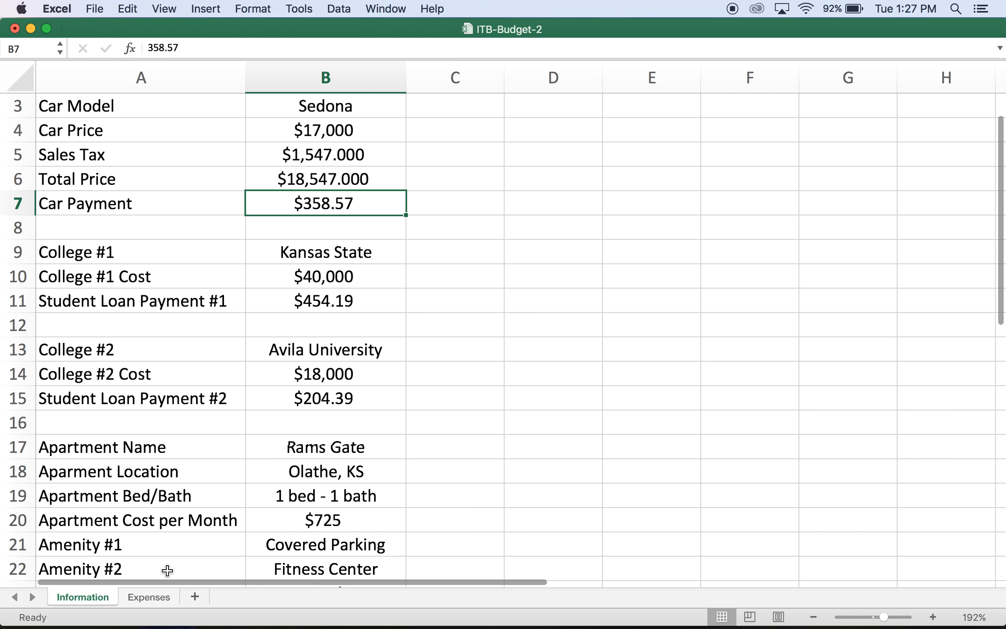
{"action": "key", "text": "super+c"}
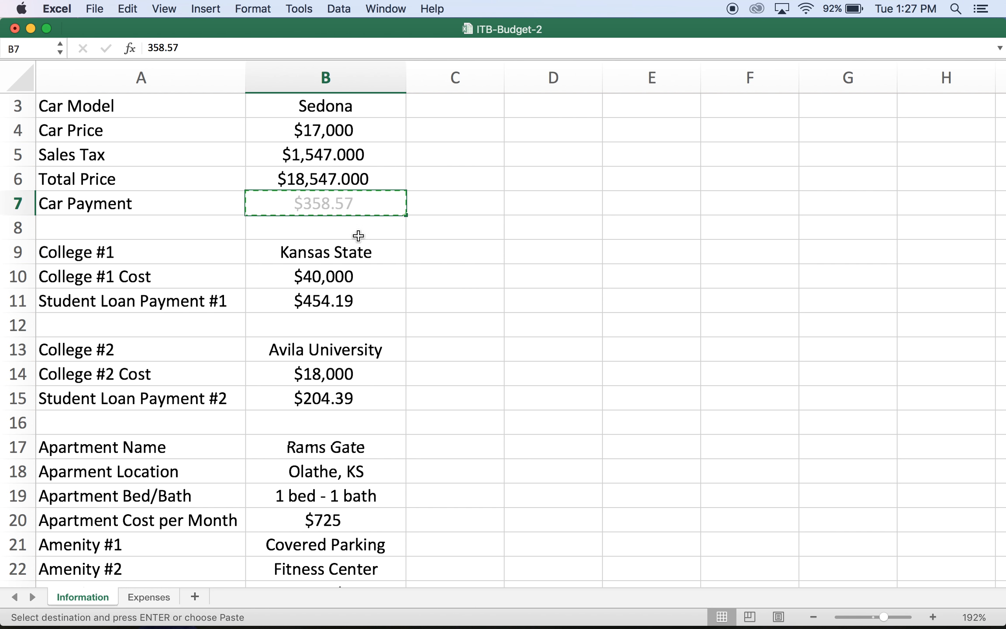
{"action": "mouse_move", "coordinate": [148, 616]}
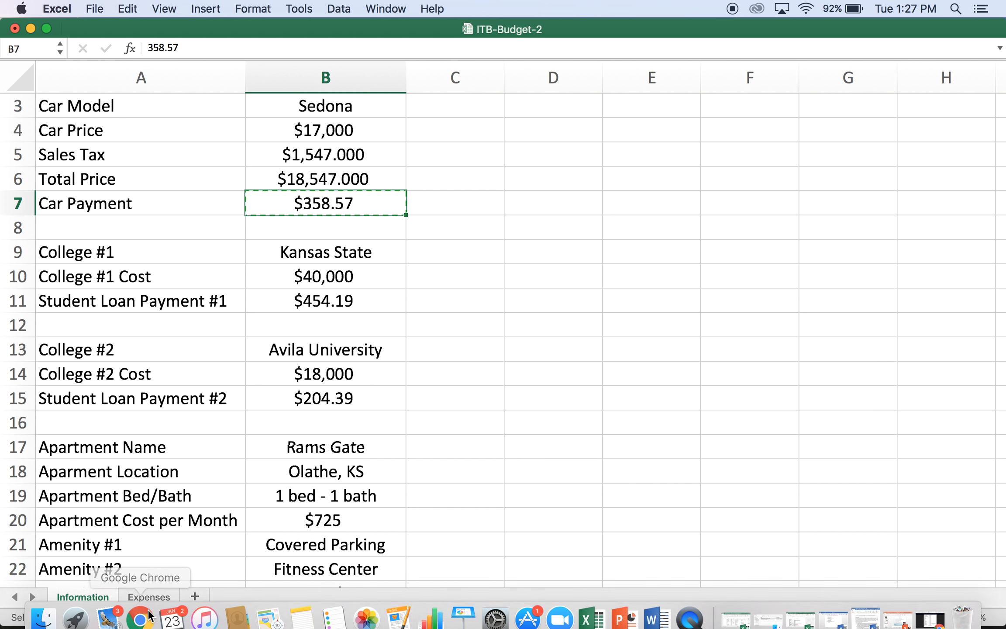
{"action": "left_click", "coordinate": [149, 597]}
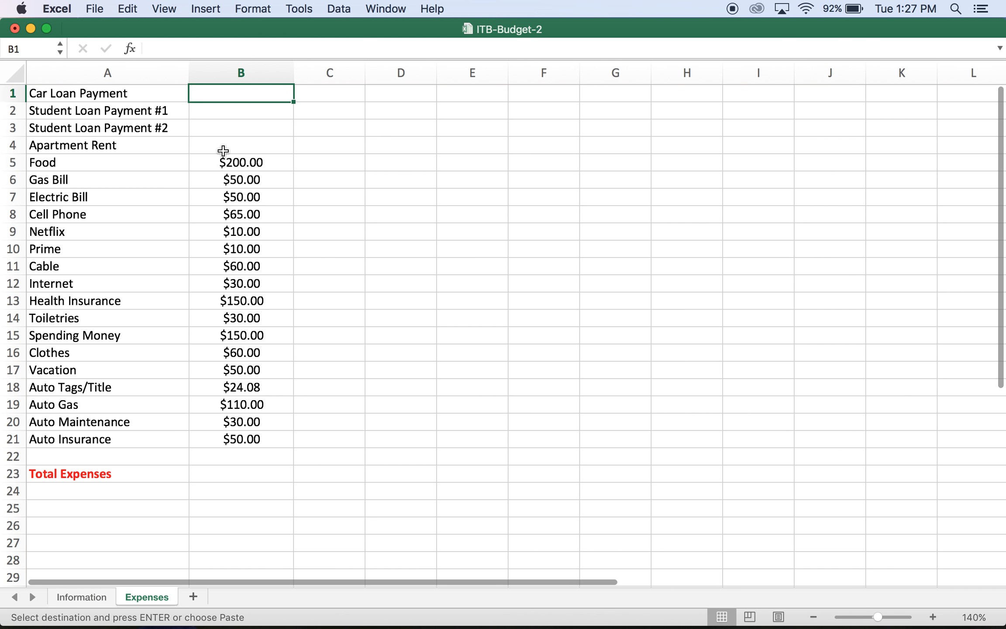
{"action": "key", "text": "super+v"}
{"action": "type", "text": "\\"}
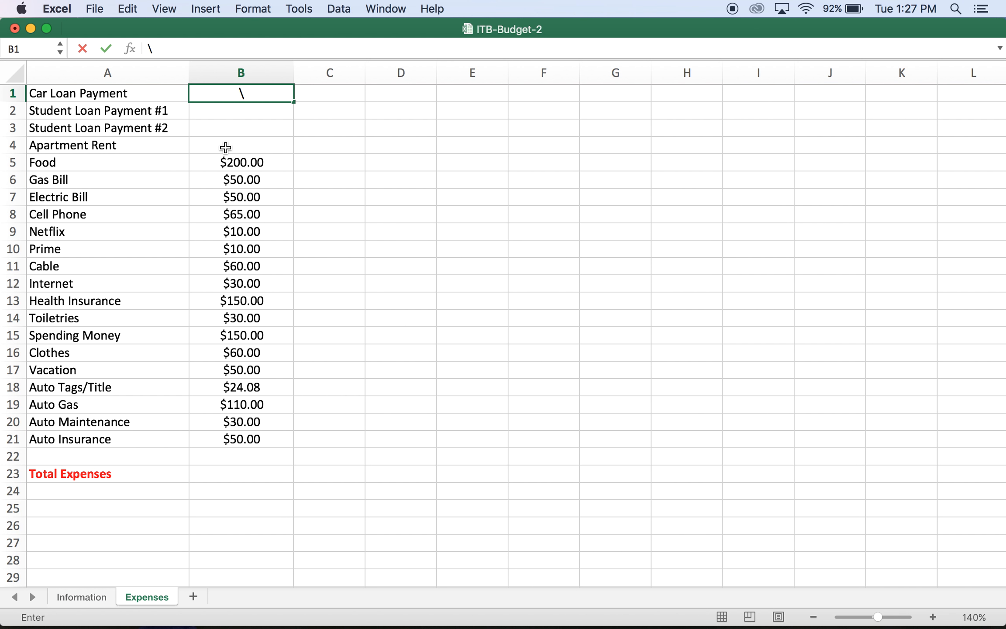
{"action": "left_click", "coordinate": [139, 5]}
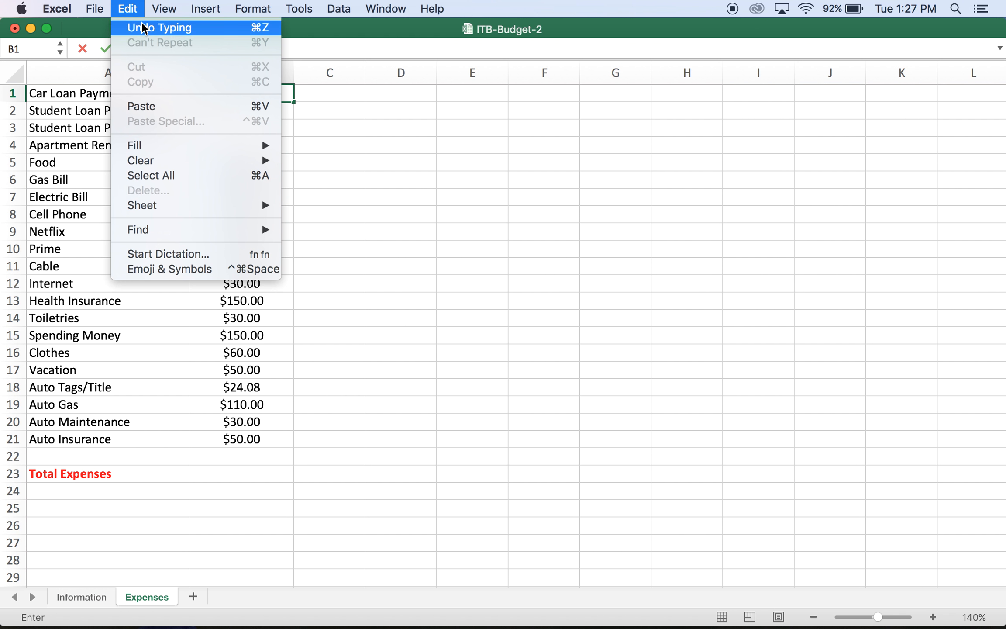
{"action": "left_click", "coordinate": [144, 28]}
{"action": "key", "text": "Return"}
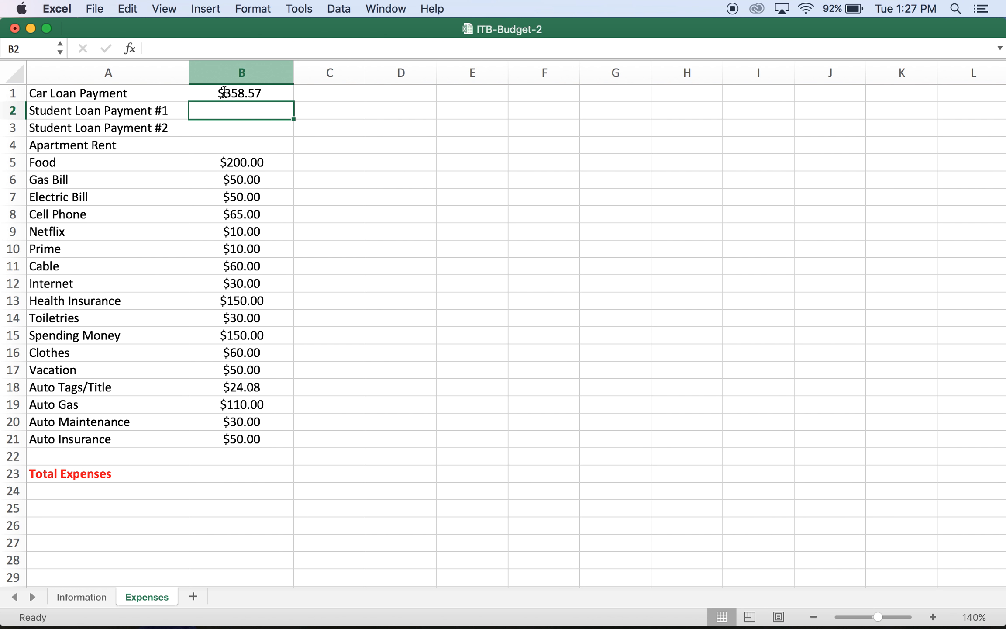
Step: Copy Student Loan Payment #1 from the Information sheet into cell B2 of the Expenses sheet
{"action": "left_click", "coordinate": [82, 596]}
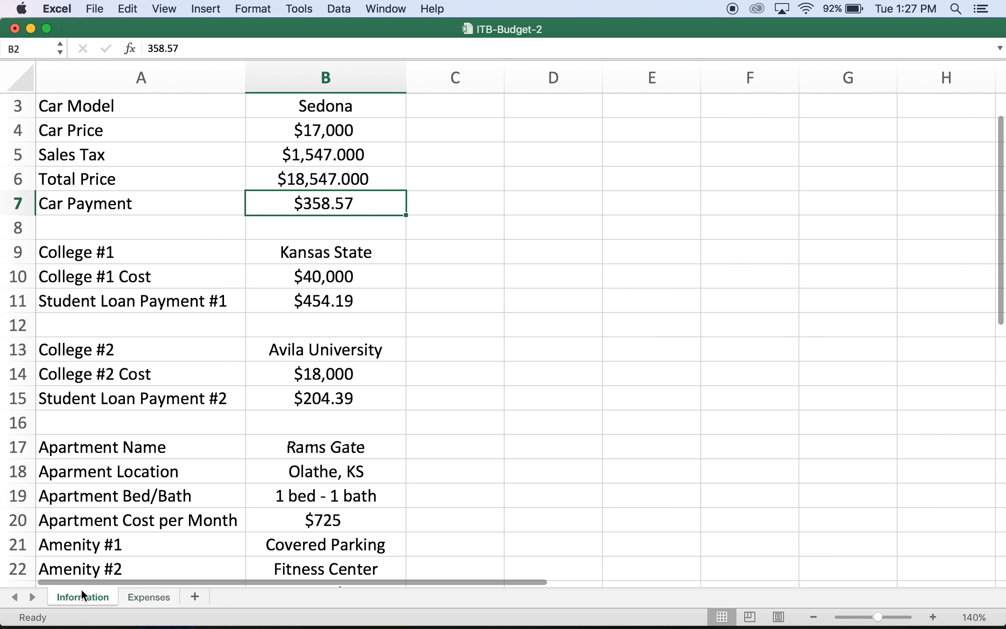
{"action": "left_click", "coordinate": [324, 309]}
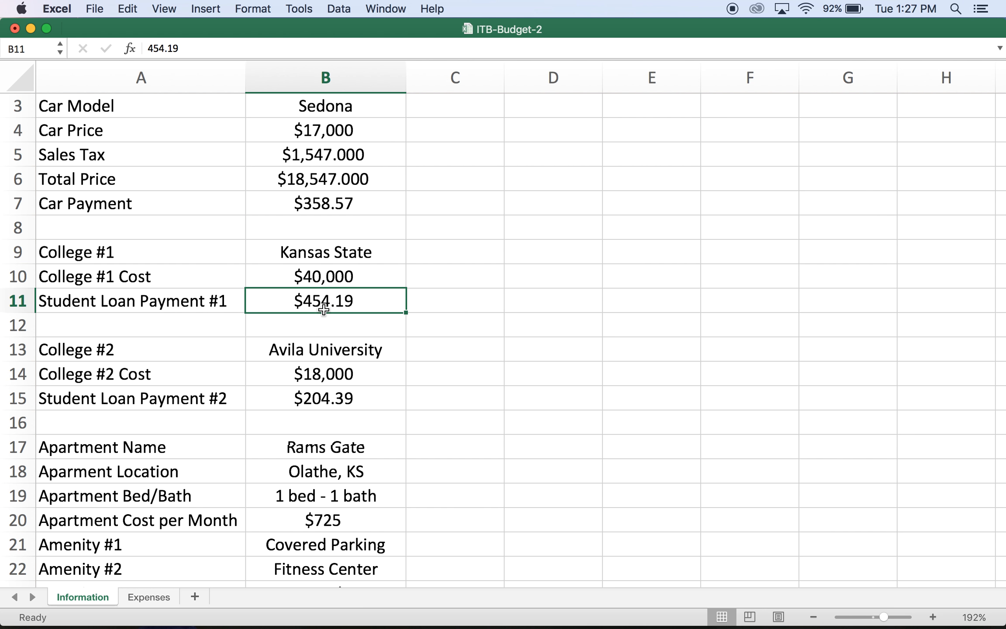
{"action": "key", "text": "super+c"}
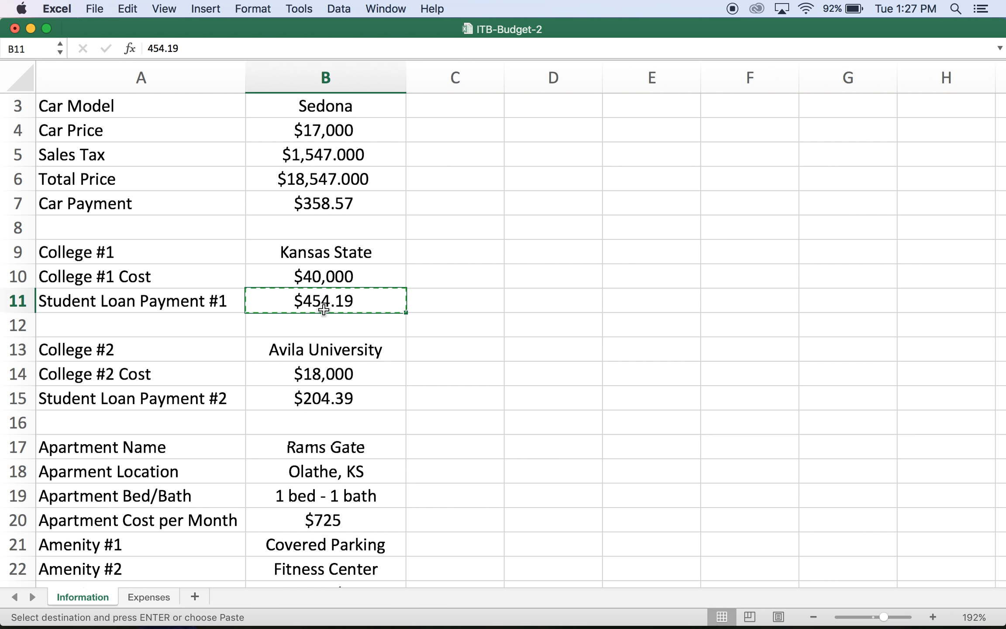
{"action": "left_click", "coordinate": [138, 596]}
{"action": "key", "text": "super+v"}
{"action": "key", "text": "Escape"}
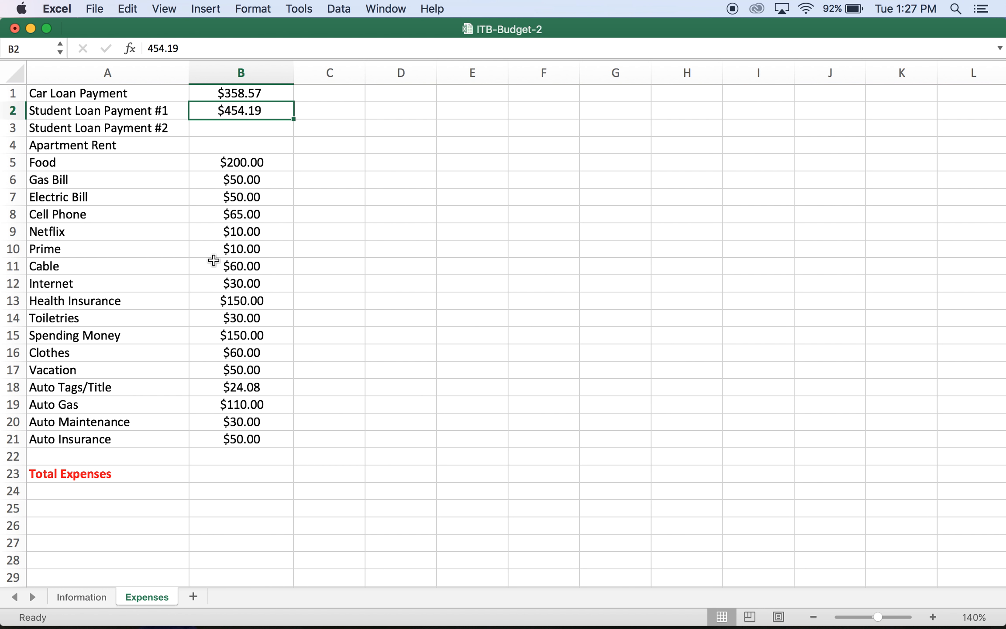
{"action": "key", "text": "Return"}
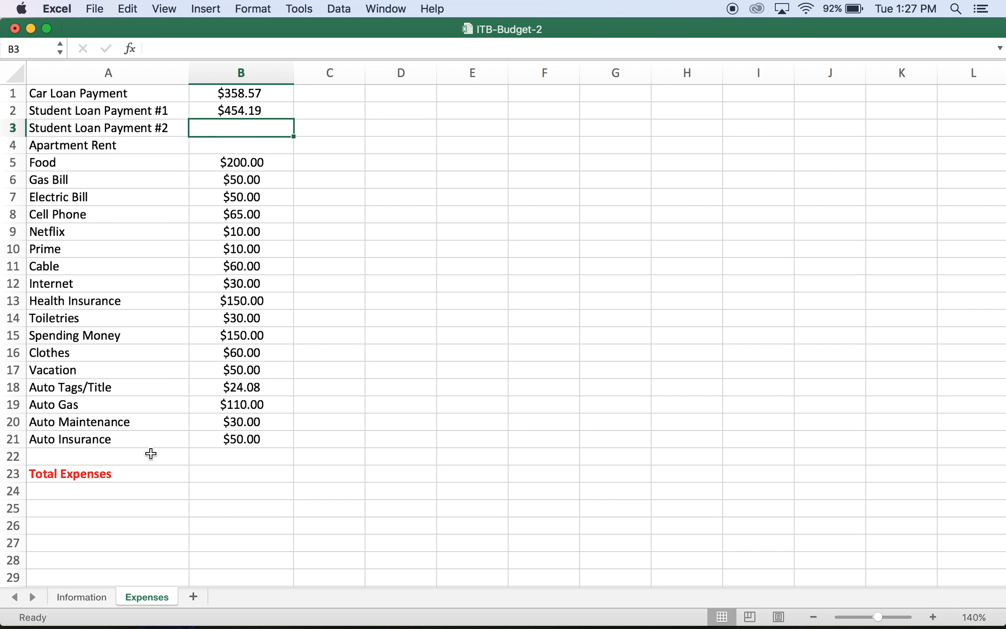
Step: Copy Student Loan Payment #2 from the Information sheet into cell B3 of the Expenses sheet
{"action": "left_click", "coordinate": [88, 592]}
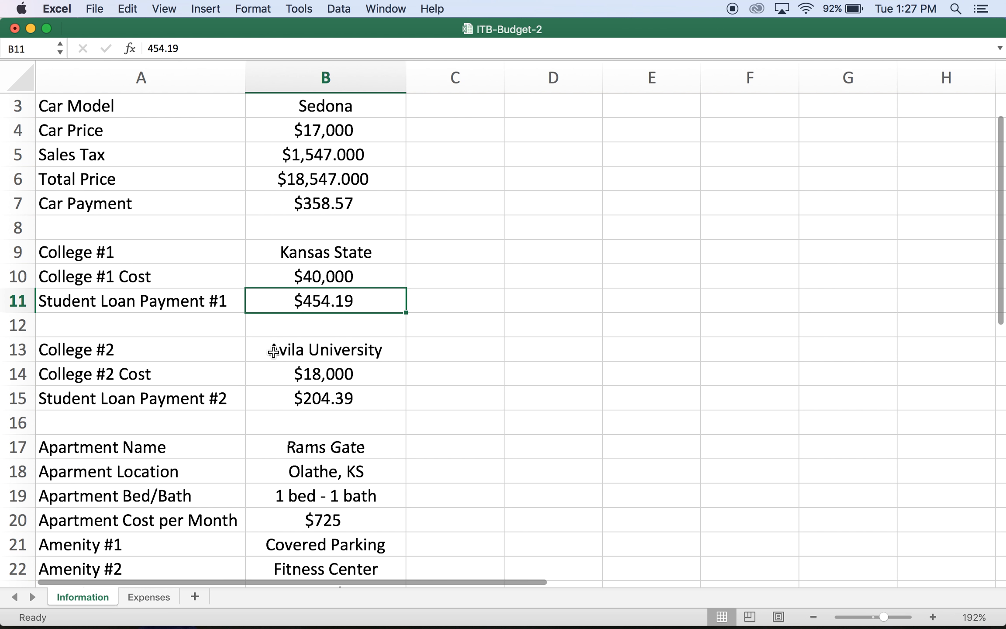
{"action": "left_click", "coordinate": [320, 406]}
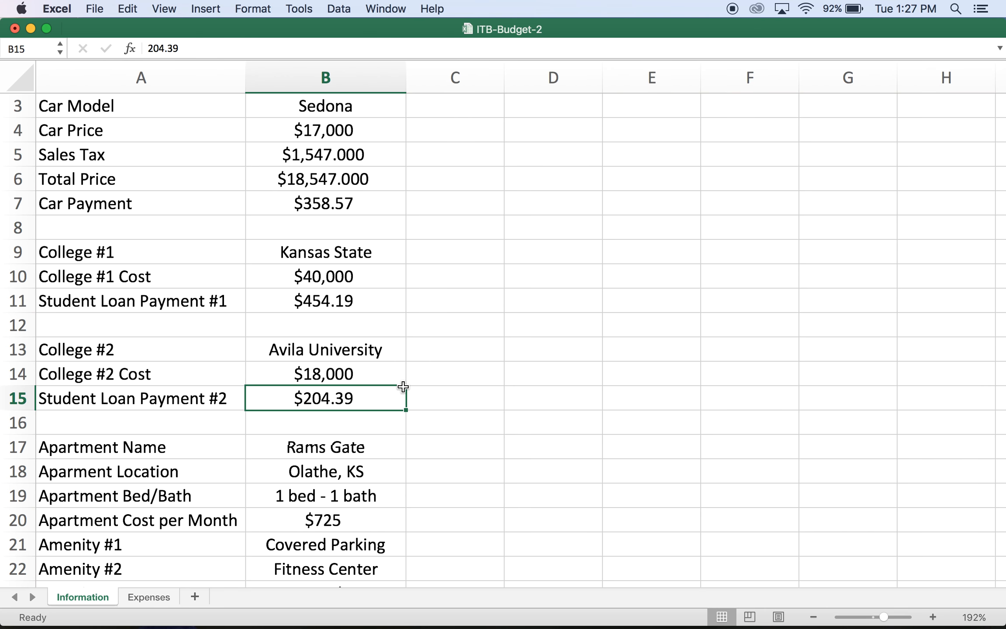
{"action": "key", "text": "super+c"}
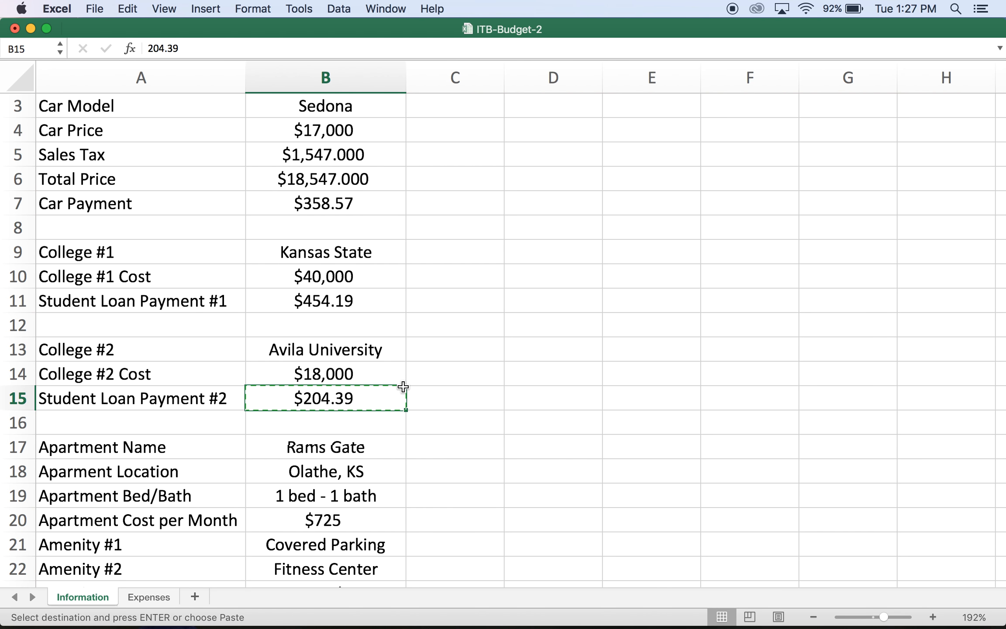
{"action": "left_click", "coordinate": [159, 599]}
{"action": "key", "text": "super+v"}
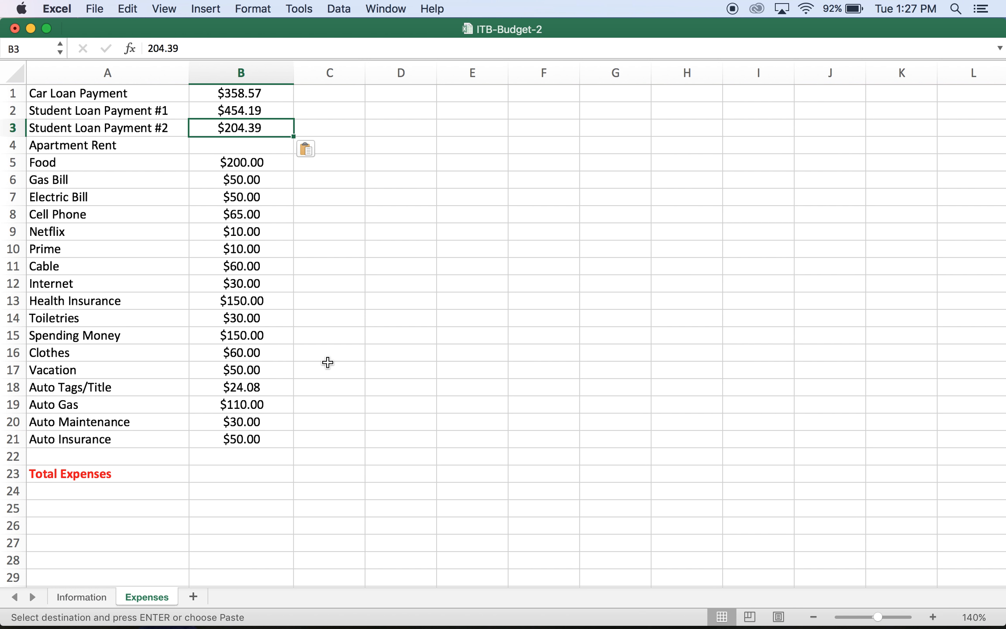
{"action": "key", "text": "Escape"}
{"action": "key", "text": "Return"}
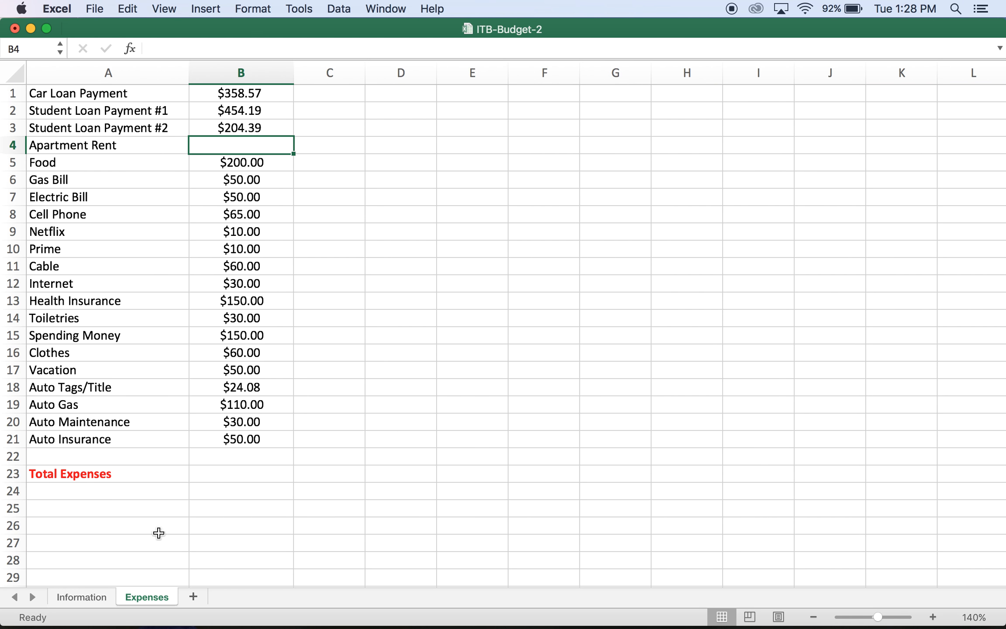
Step: Copy the apartment cost per month from the Information sheet into the Apartment Rent row, cell B4, of the Expenses sheet
{"action": "left_click", "coordinate": [87, 595]}
{"action": "scroll", "coordinate": [235, 431], "scroll_direction": "down", "scroll_amount": 5}
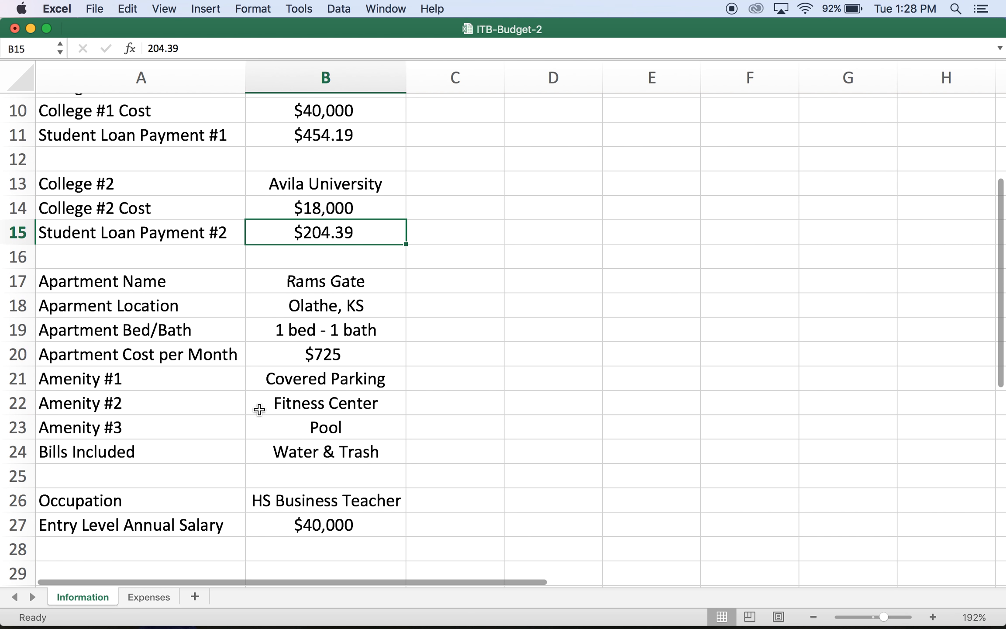
{"action": "left_click", "coordinate": [324, 355]}
{"action": "key", "text": "super+c"}
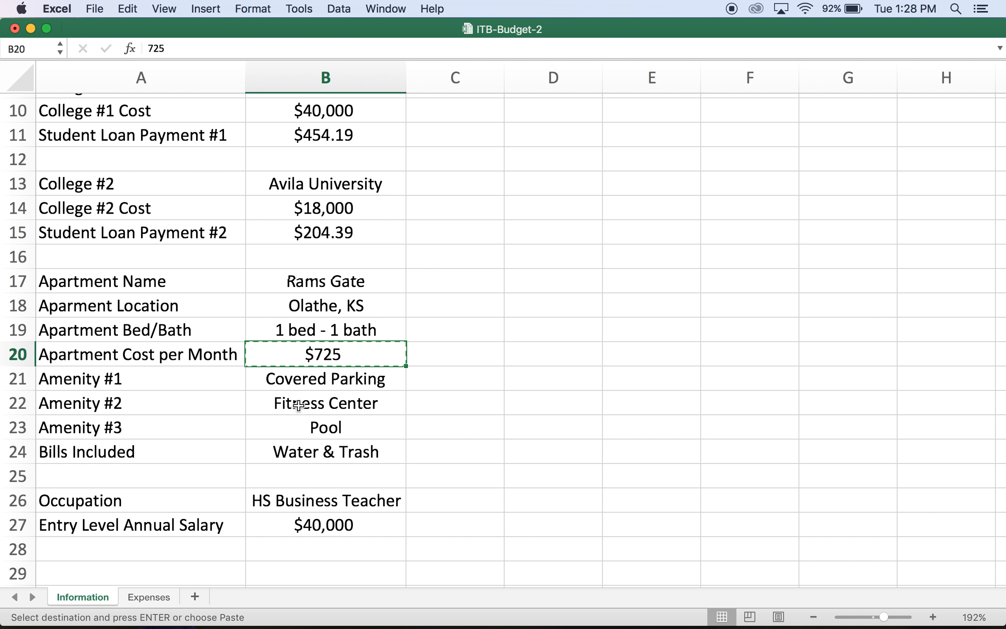
{"action": "left_click", "coordinate": [160, 592]}
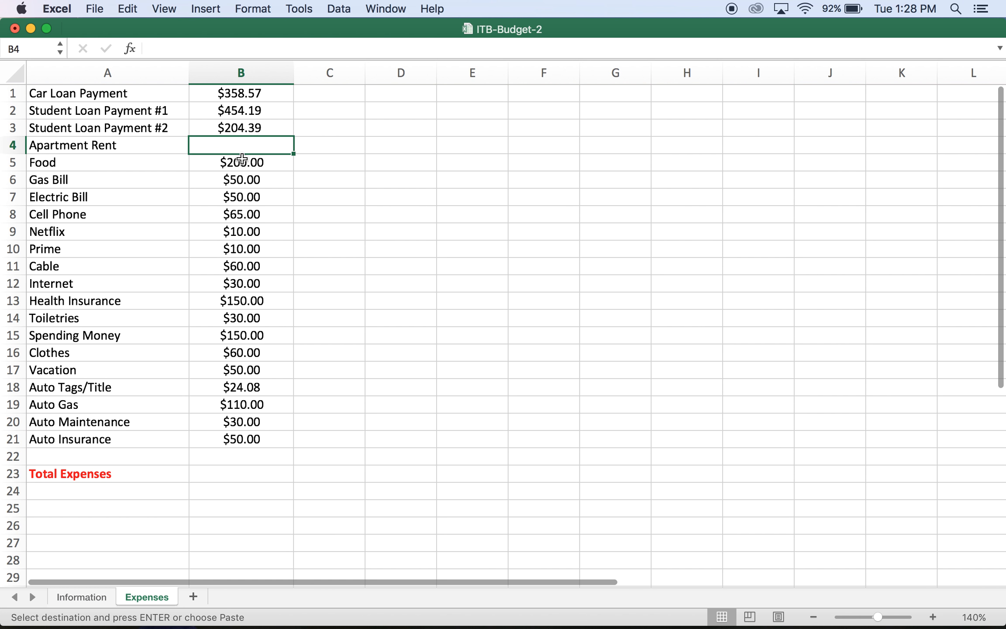
{"action": "key", "text": "super+v"}
{"action": "key", "text": "Escape"}
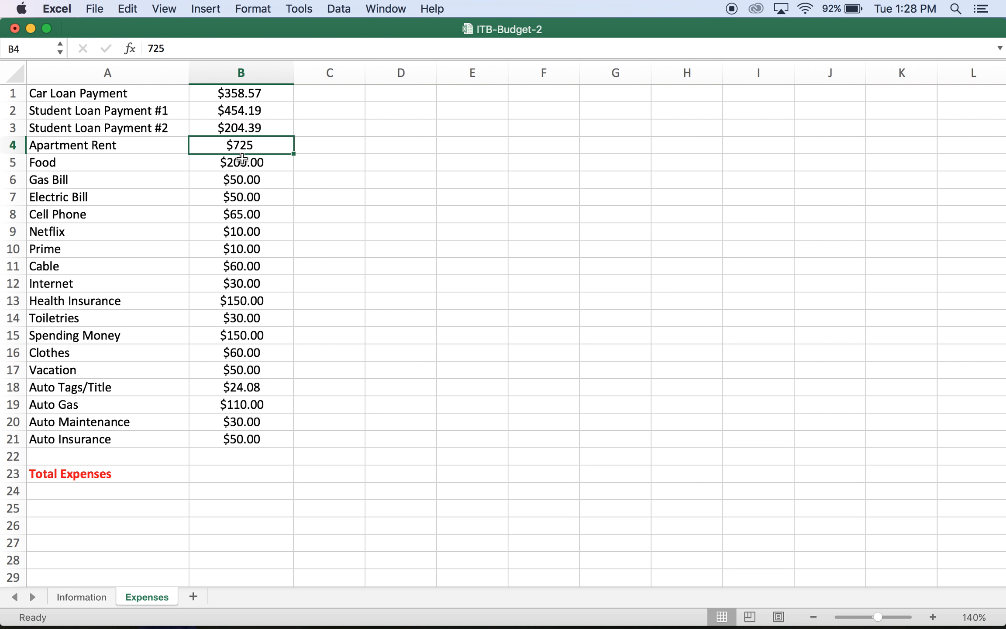
Step: Enter the note "Monthly Budget" in cell C5, beside the Food amount
{"action": "left_click", "coordinate": [240, 162]}
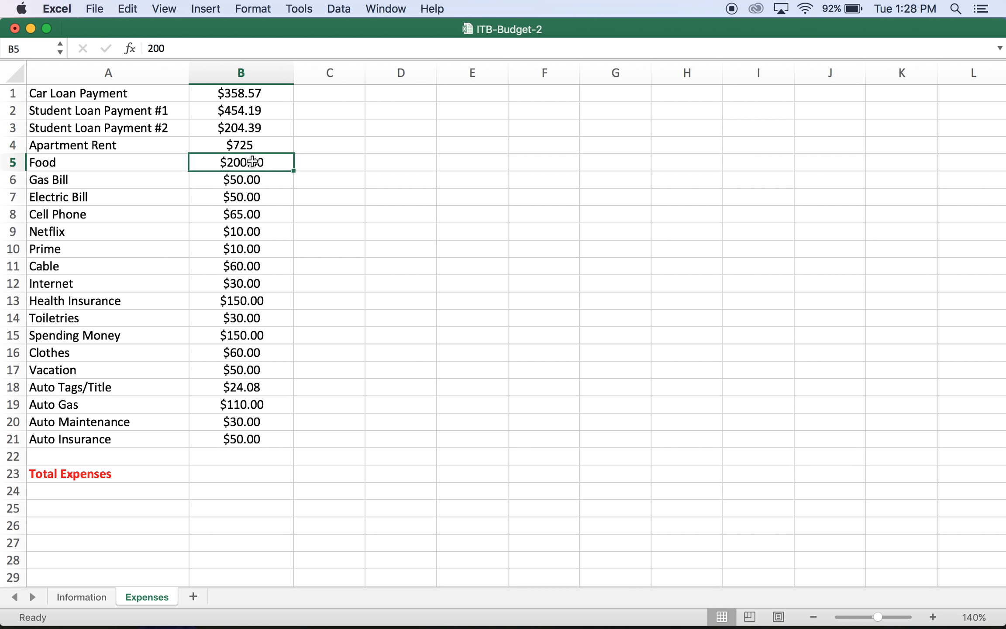
{"action": "left_click", "coordinate": [325, 167]}
{"action": "type", "text": "Mon"}
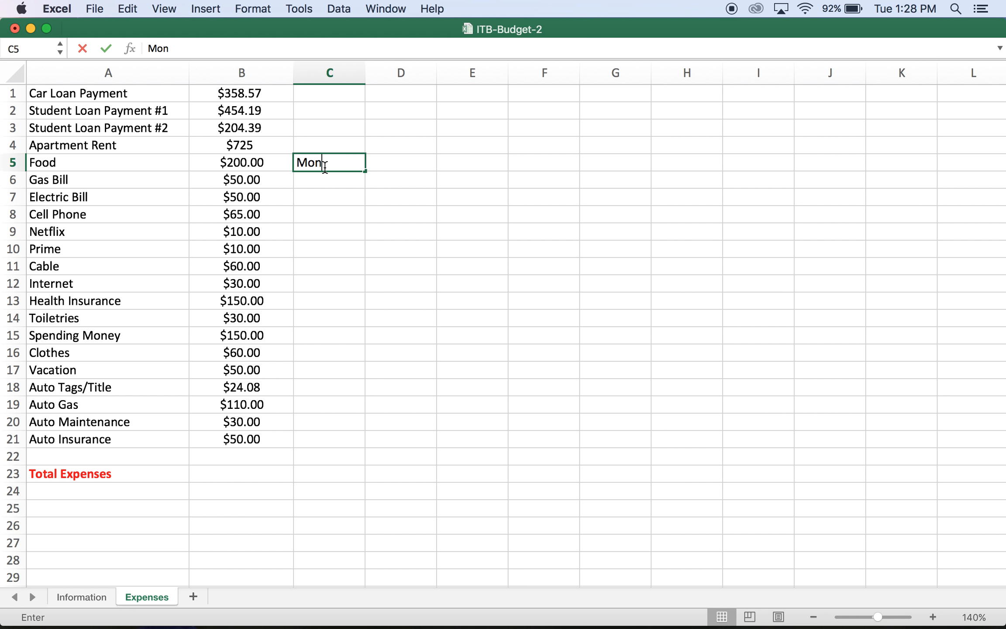
{"action": "type", "text": "thly Budget"}
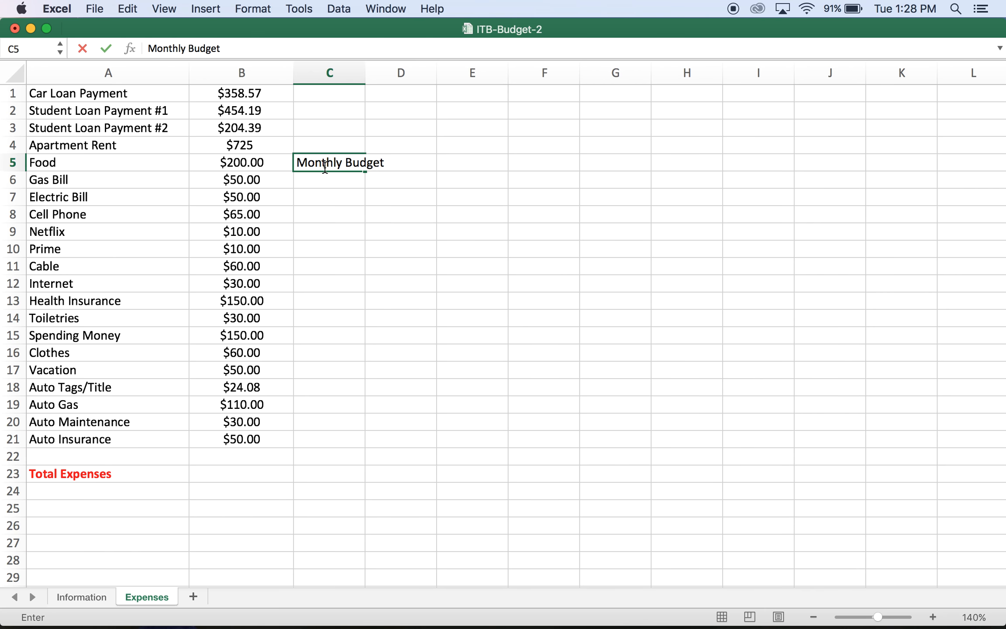
{"action": "key", "text": "Return"}
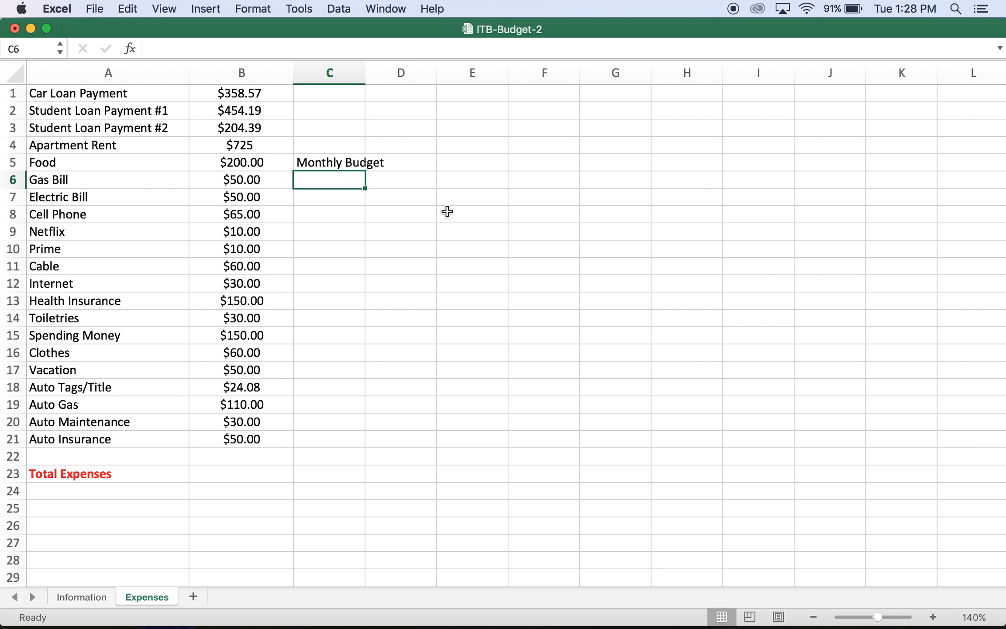
Step: Enter the note "Optional" in cell C9, beside the Netflix amount
{"action": "key", "text": "Left"}
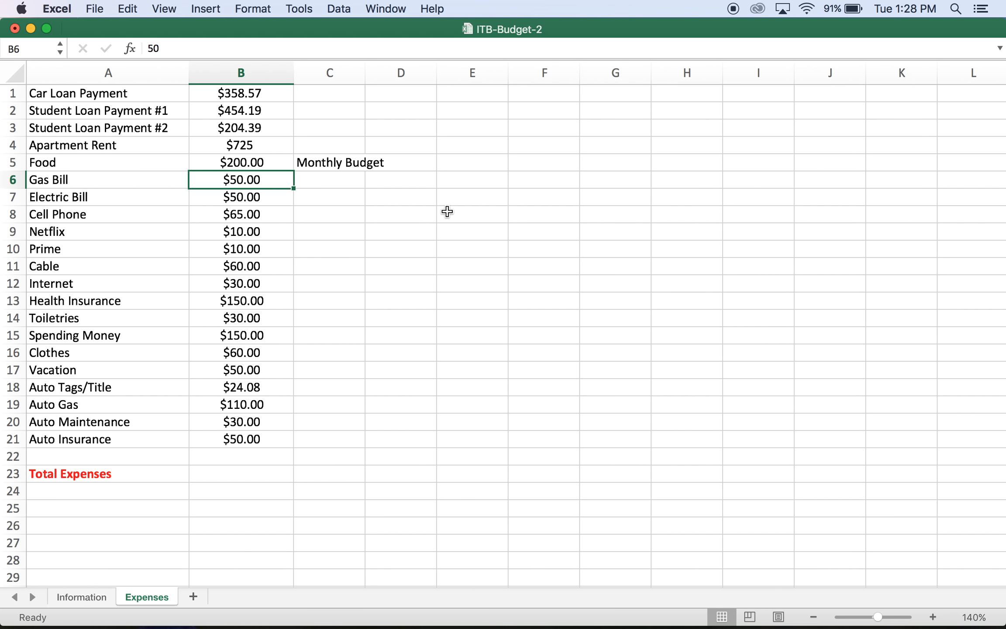
{"action": "key", "text": "Down"}
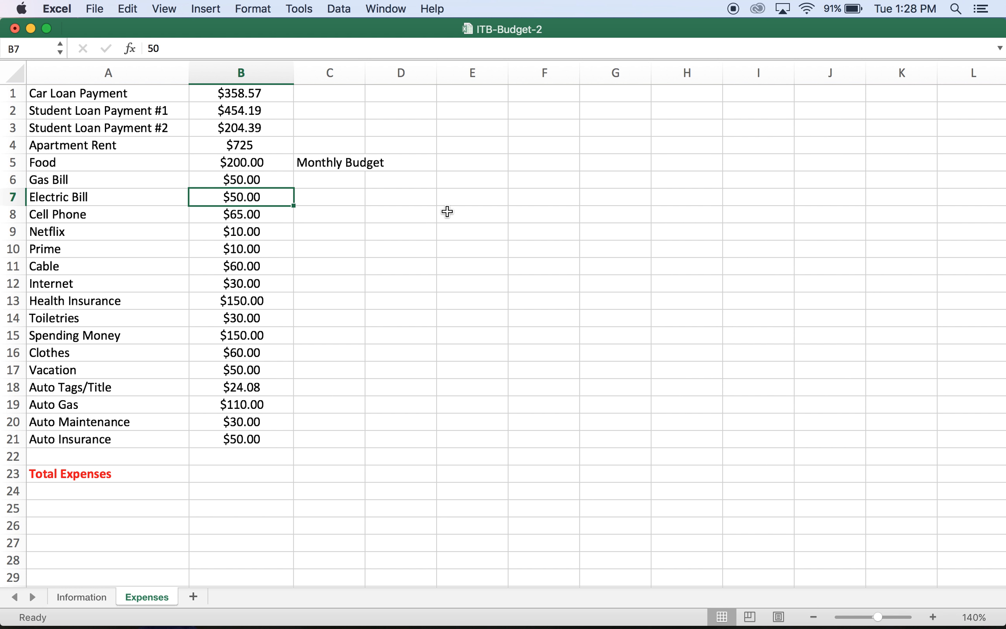
{"action": "key", "text": "Down"}
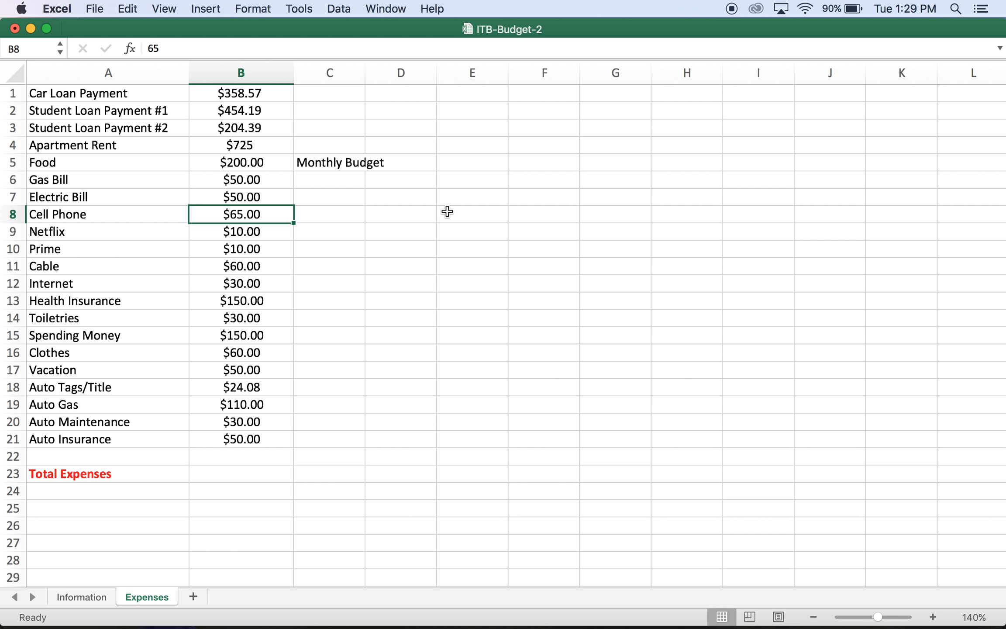
{"action": "key", "text": "Down"}
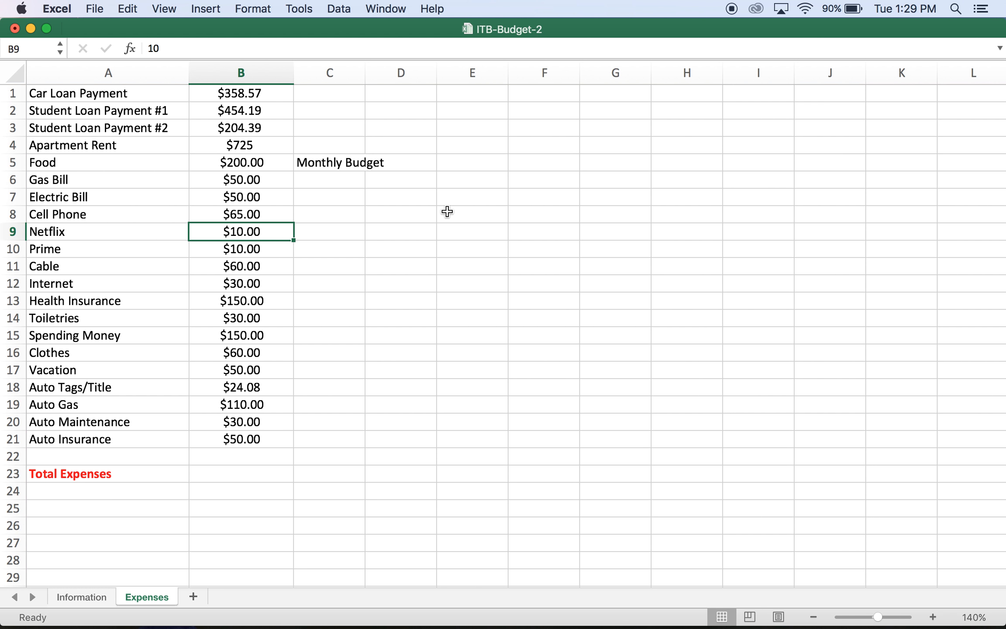
{"action": "key", "text": "Right"}
{"action": "type", "text": "Optional"}
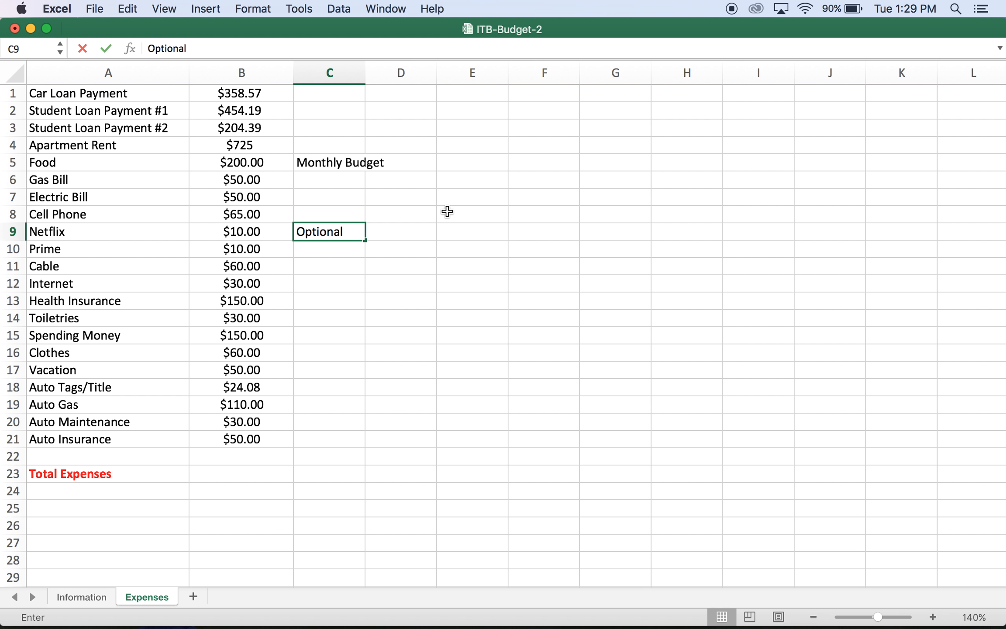
Step: Enter the note "Between 40-90" in cell C8, beside the Cell Phone amount
{"action": "key", "text": "Up"}
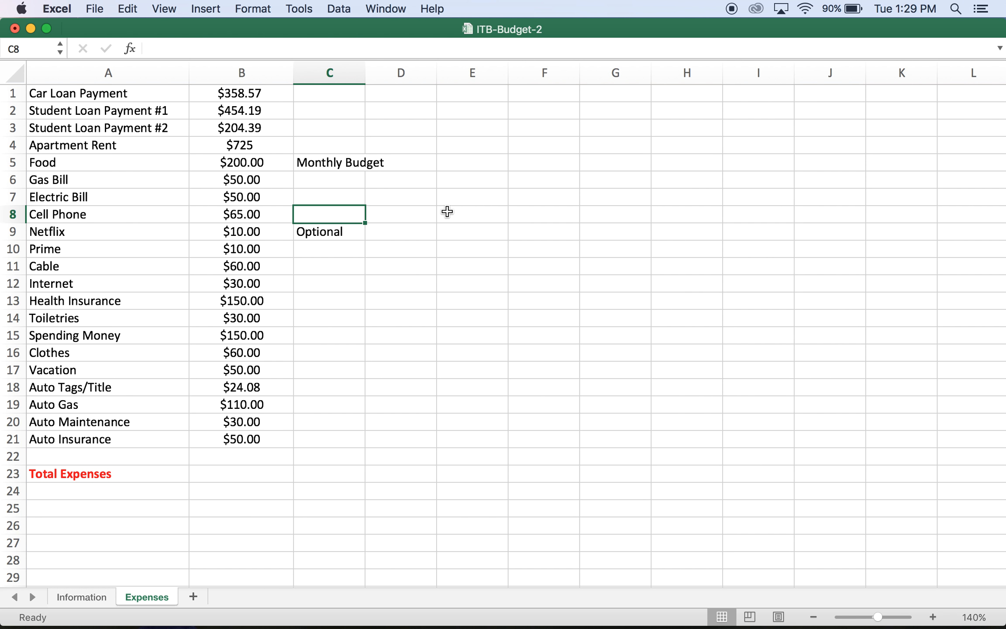
{"action": "type", "text": "Between"}
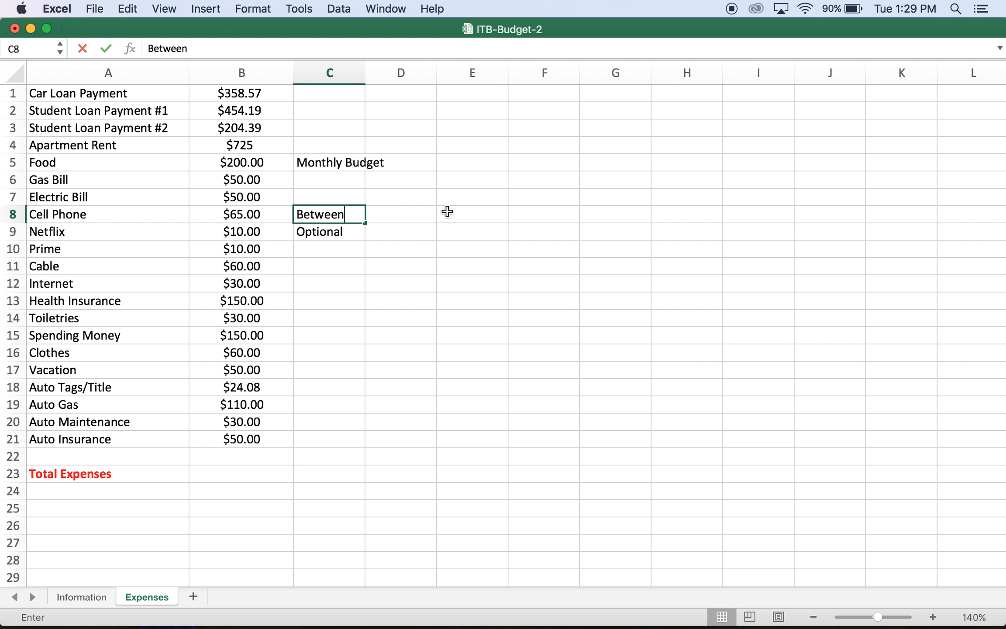
{"action": "type", "text": " 40-90"}
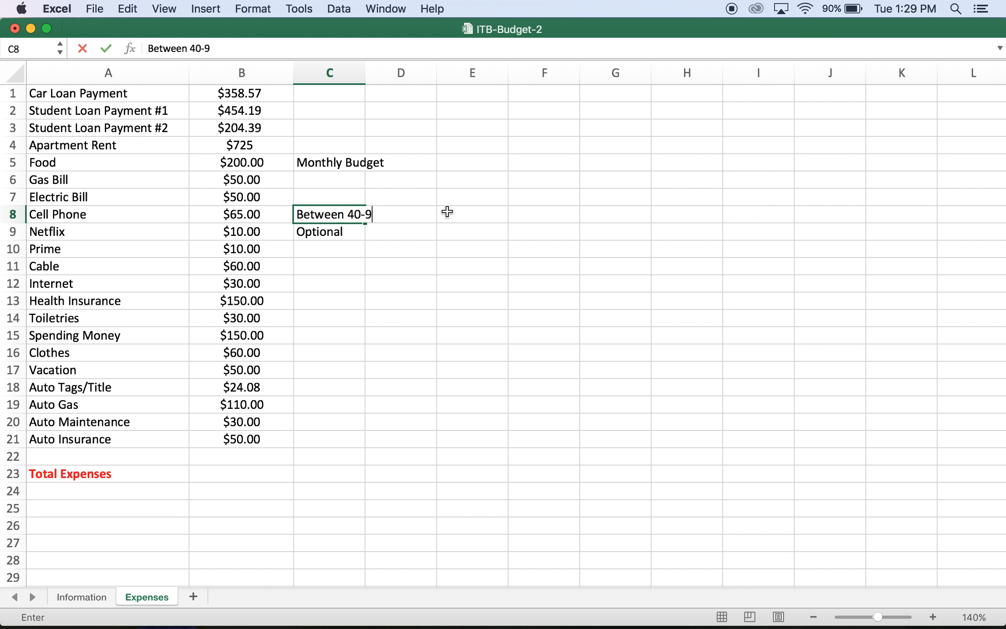
Step: Replace the Food note in cell C5 with "Between 150-400"
{"action": "left_click", "coordinate": [333, 164]}
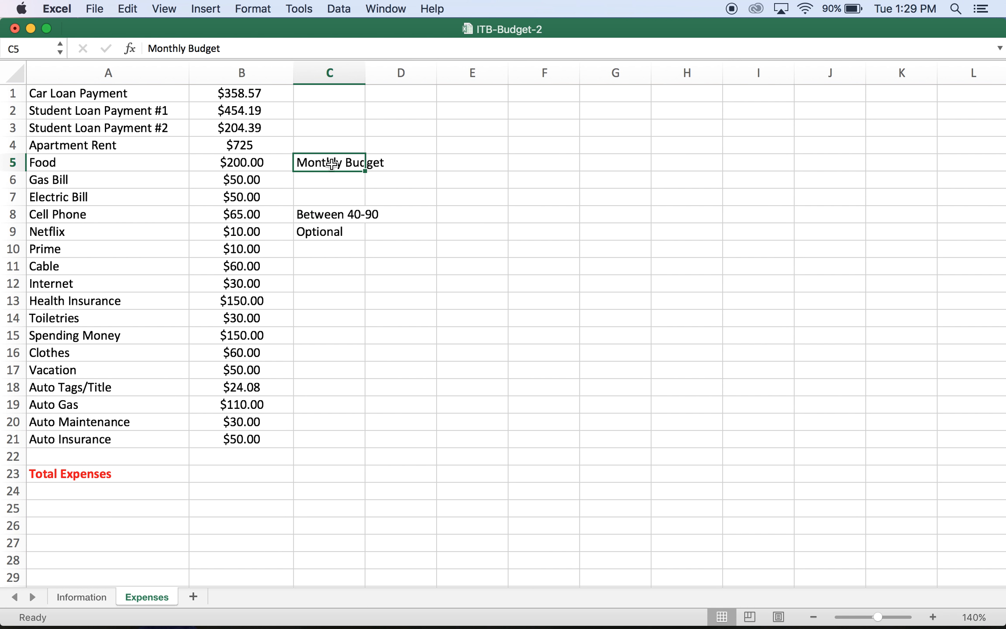
{"action": "type", "text": "Between 1"}
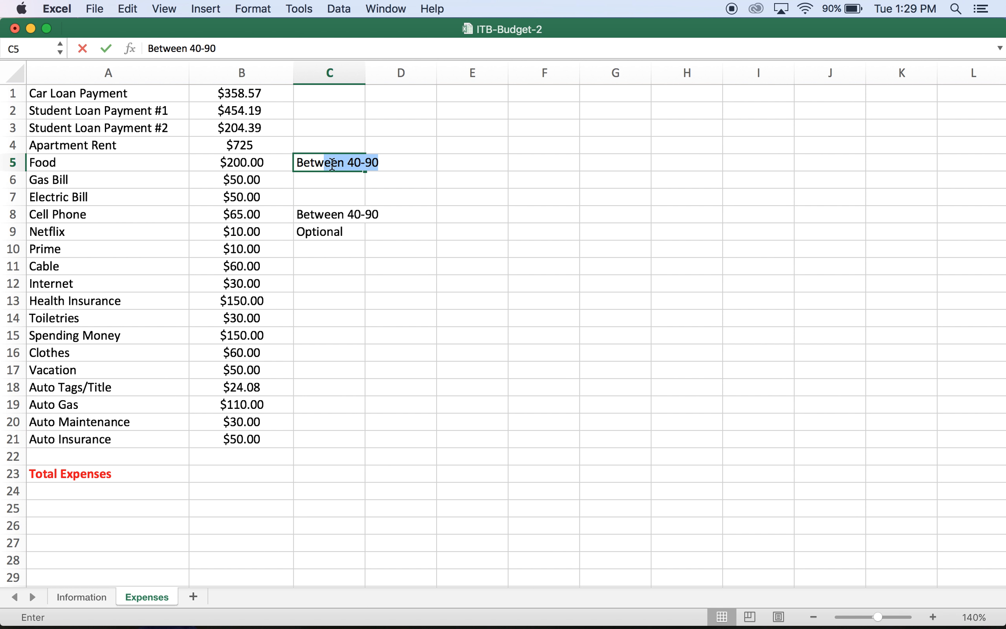
{"action": "type", "text": "50-400"}
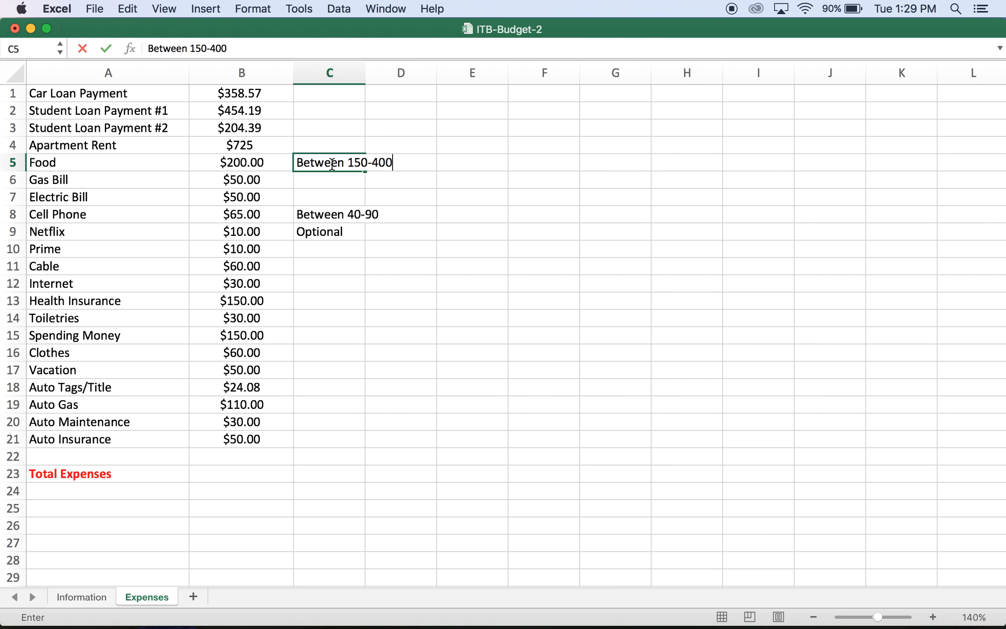
{"action": "key", "text": "Return"}
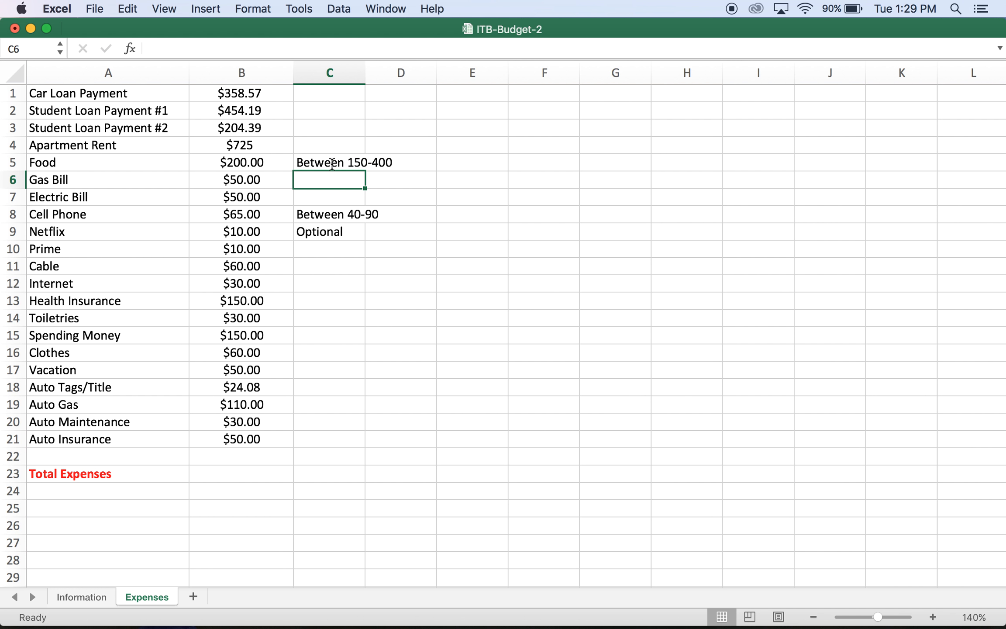
Step: Enter the note "Optional" beside the Prime and Cable amounts, in cells C10 and C11
{"action": "left_click", "coordinate": [320, 237]}
{"action": "left_click", "coordinate": [319, 248]}
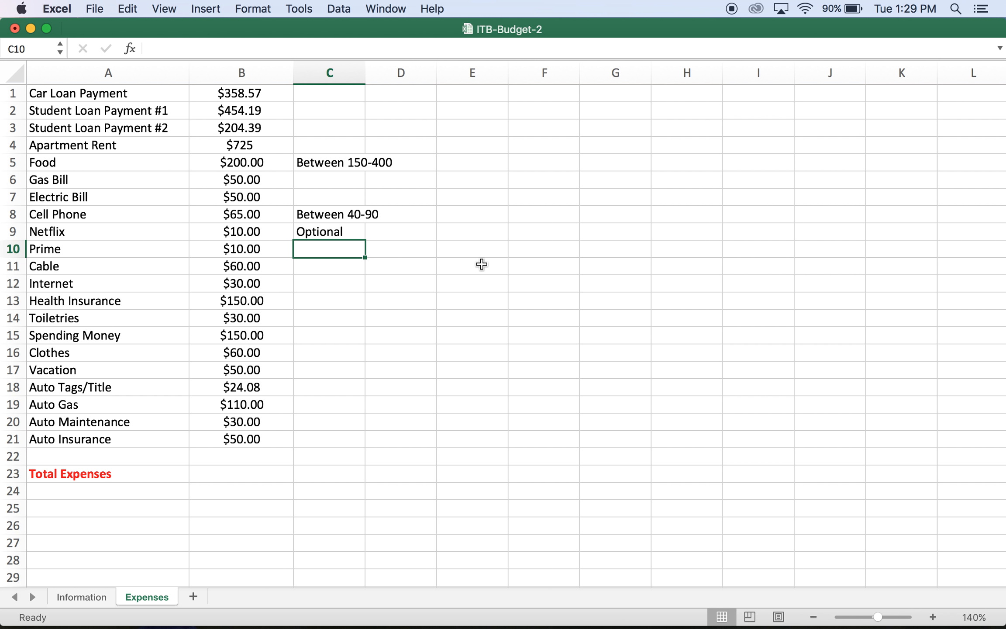
{"action": "type", "text": "Optional"}
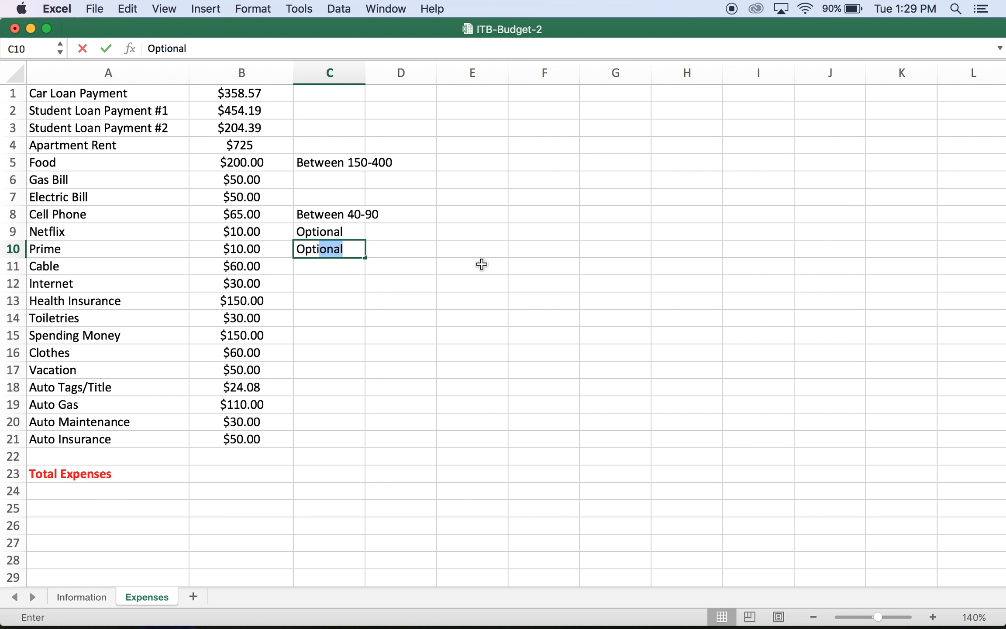
{"action": "key", "text": "Return"}
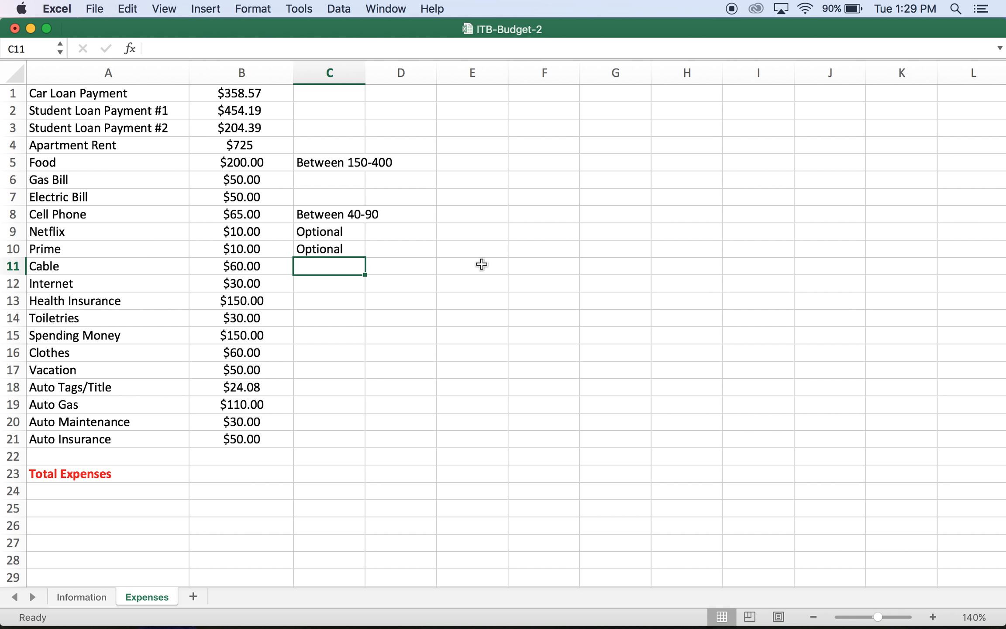
{"action": "type", "text": "Optional"}
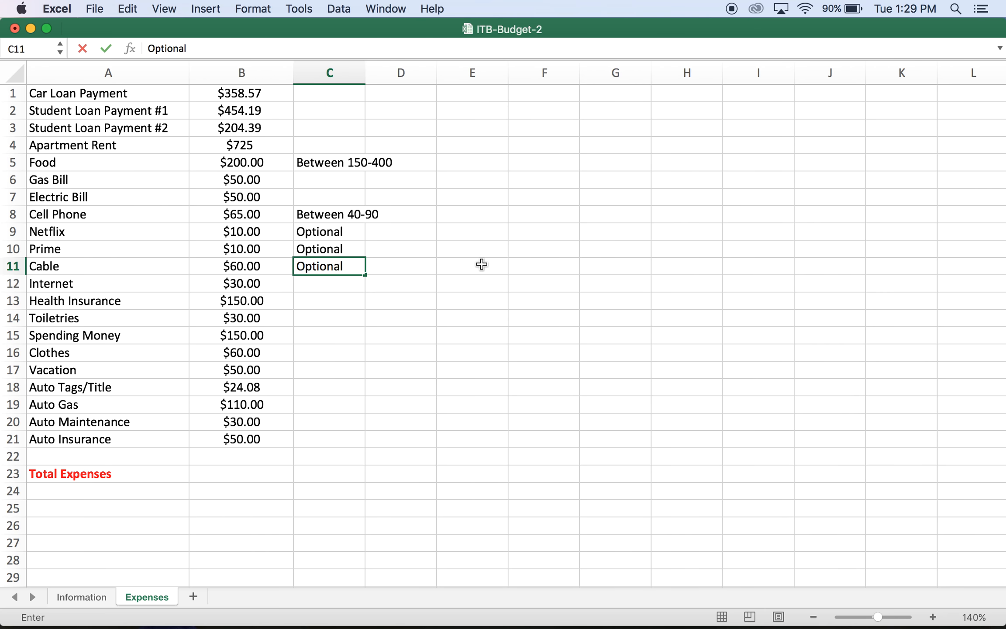
{"action": "key", "text": "Return"}
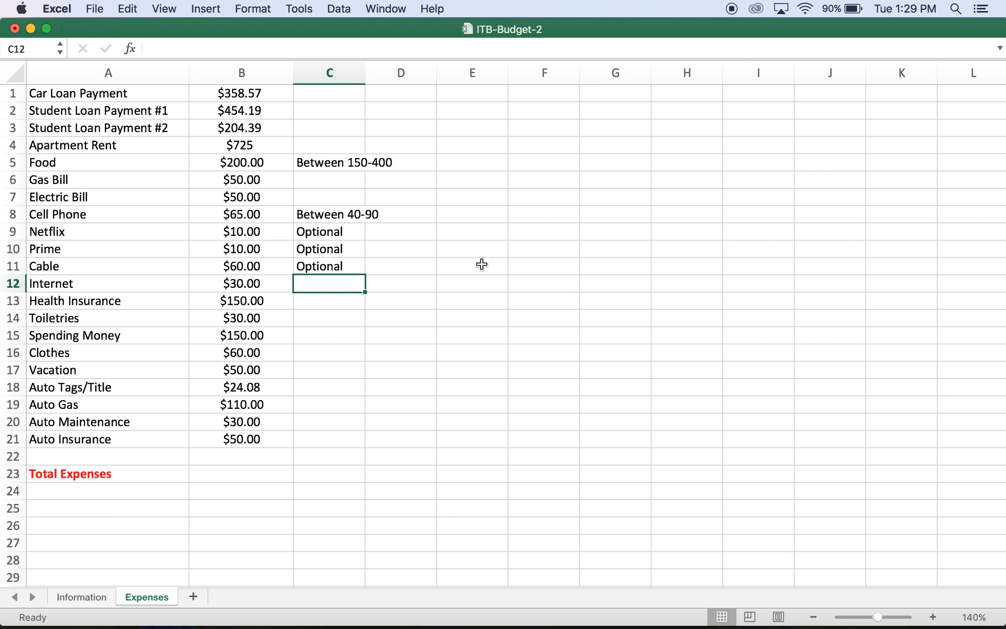
Step: Enter the note "Mandatory" beside the Internet and Health Insurance amounts, in cells C12 and C13
{"action": "type", "text": "Mad"}
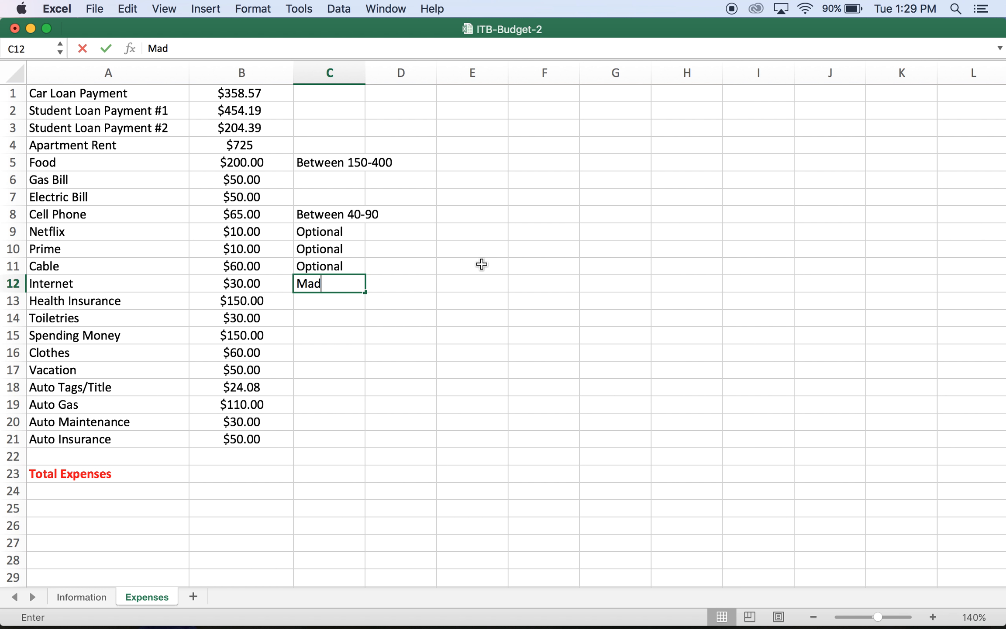
{"action": "key", "text": "BackSpace"}
{"action": "type", "text": "ndatora"}
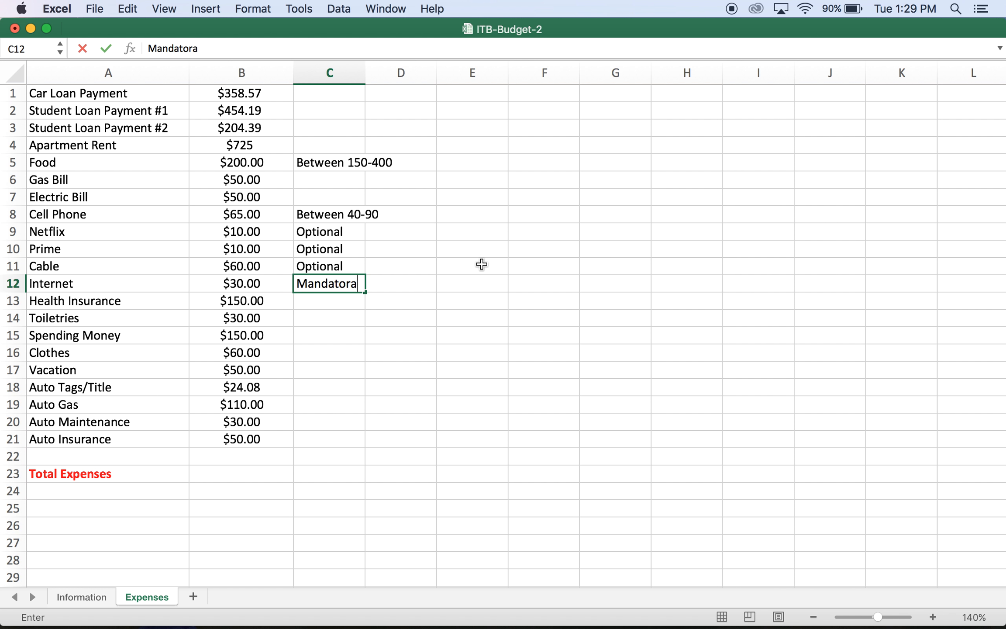
{"action": "key", "text": "BackSpace"}
{"action": "type", "text": "y"}
{"action": "key", "text": "Return"}
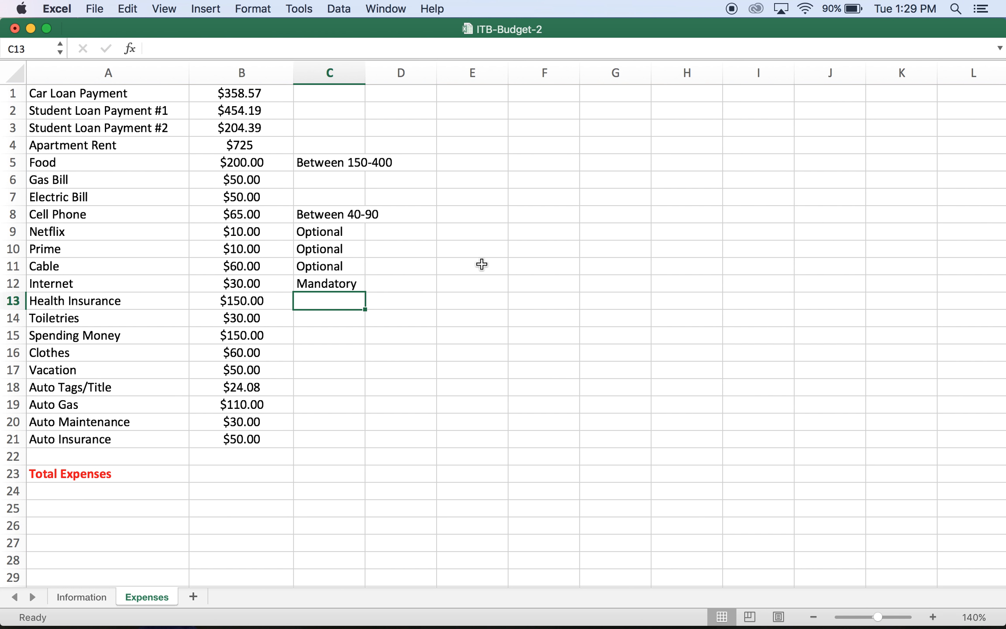
{"action": "type", "text": "Man"}
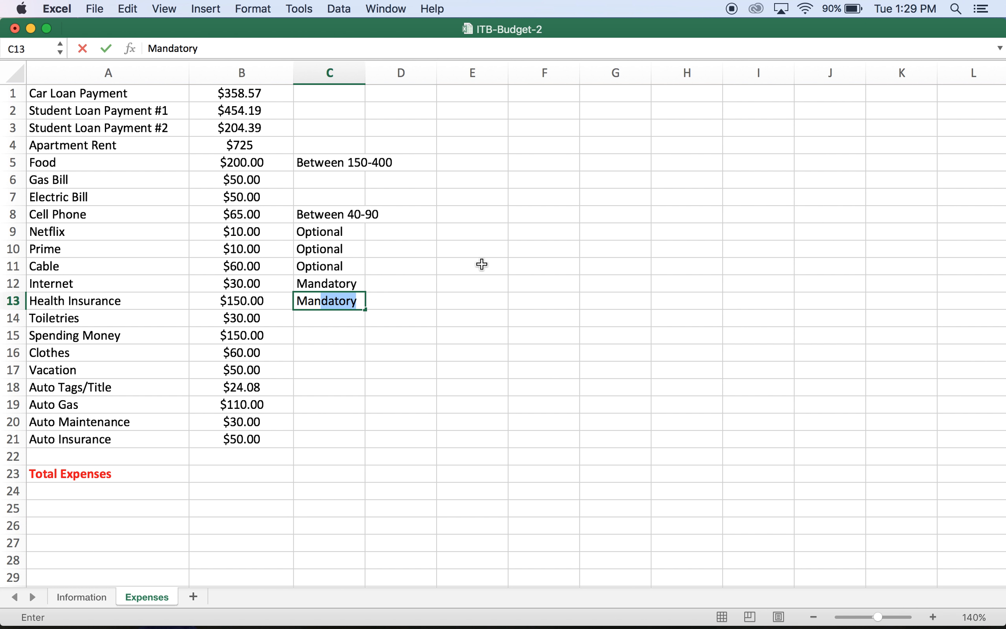
{"action": "key", "text": "Return"}
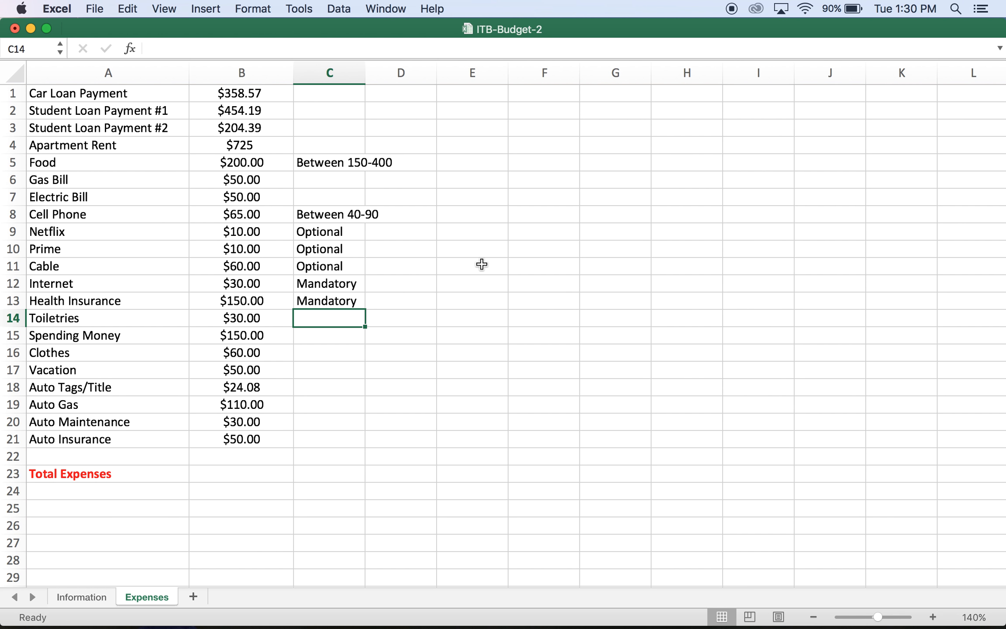
Step: Enter the note "Male 20-35, Female 35-70" in cell C14, beside the Toiletries amount
{"action": "type", "text": "Male"}
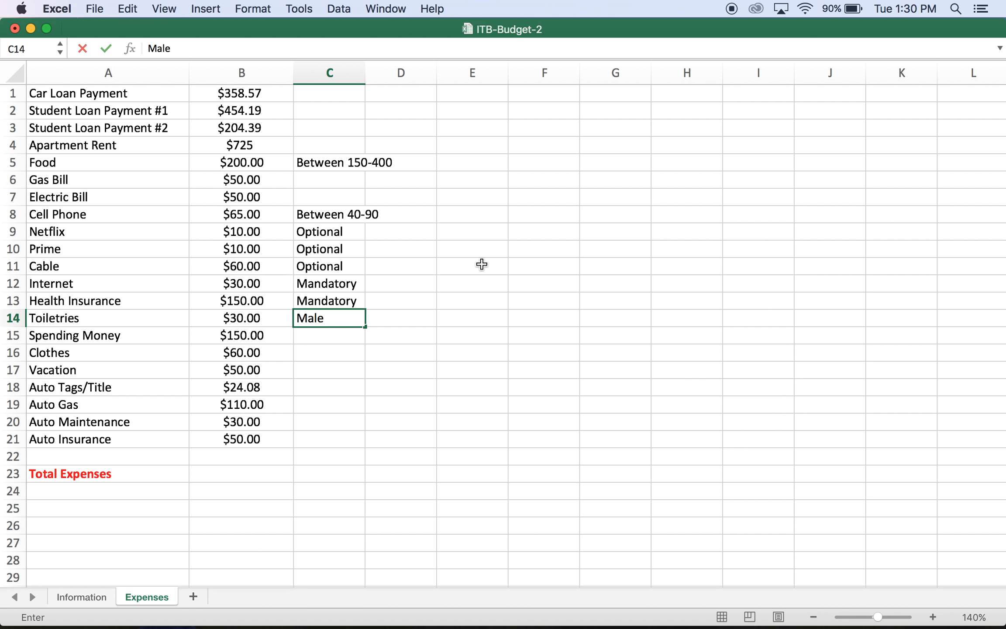
{"action": "type", "text": " 20-35, Femail"}
{"action": "key", "text": "BackSpace"}
{"action": "key", "text": "BackSpace"}
{"action": "type", "text": "le "}
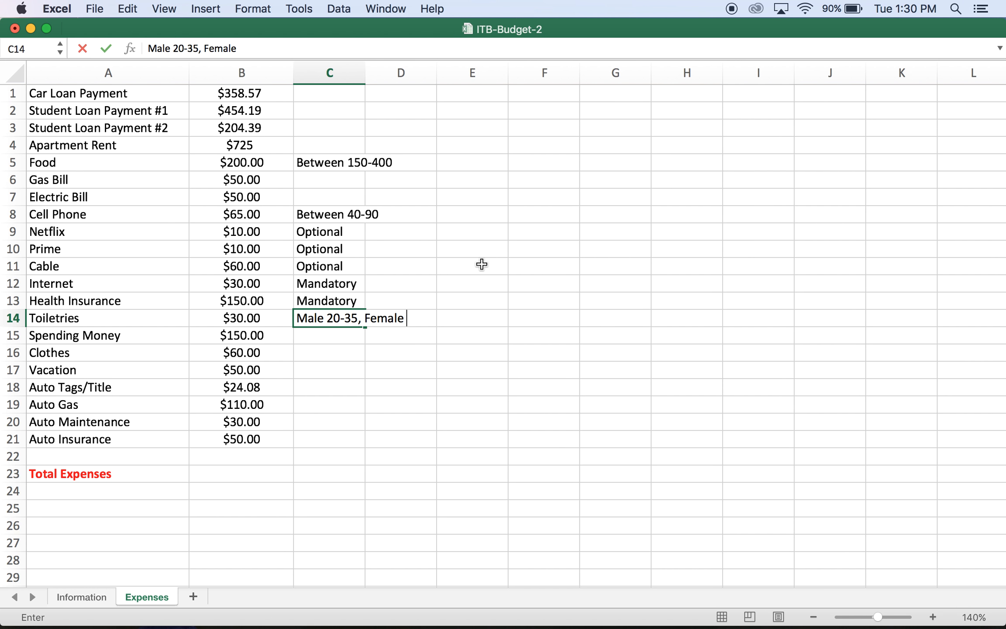
{"action": "type", "text": "35-70"}
{"action": "key", "text": "Return"}
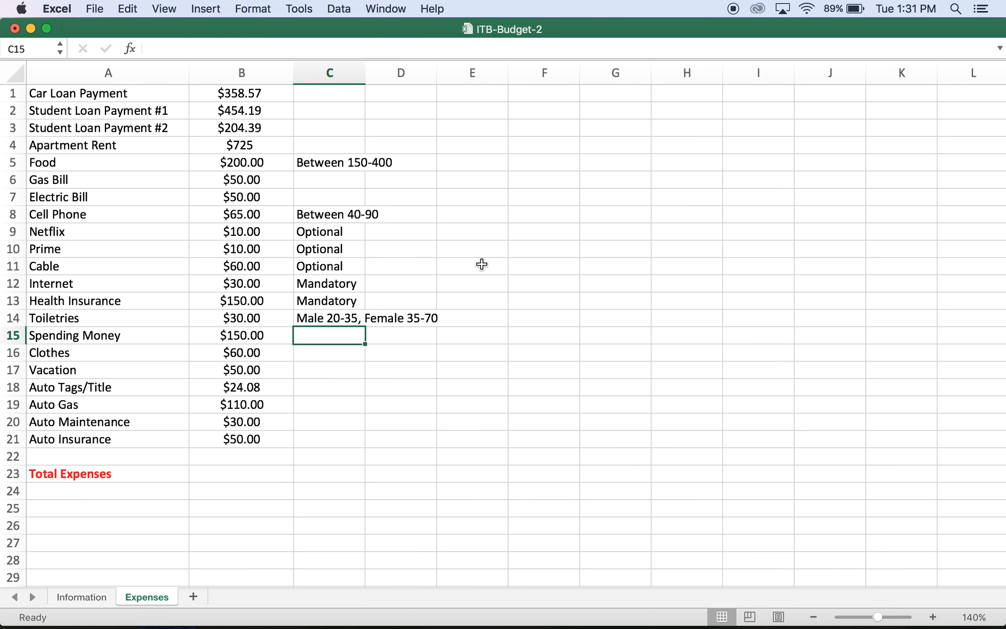
Step: Enter the note "Between 100-400" in cell C15, beside the Spending Money amount
{"action": "type", "text": "Between"}
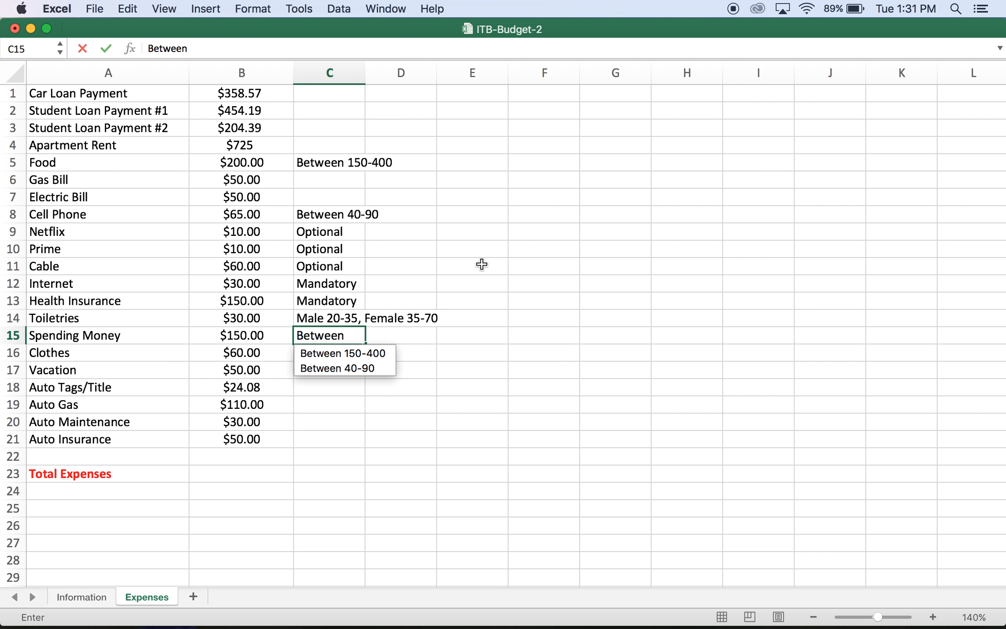
{"action": "type", "text": " 100-"}
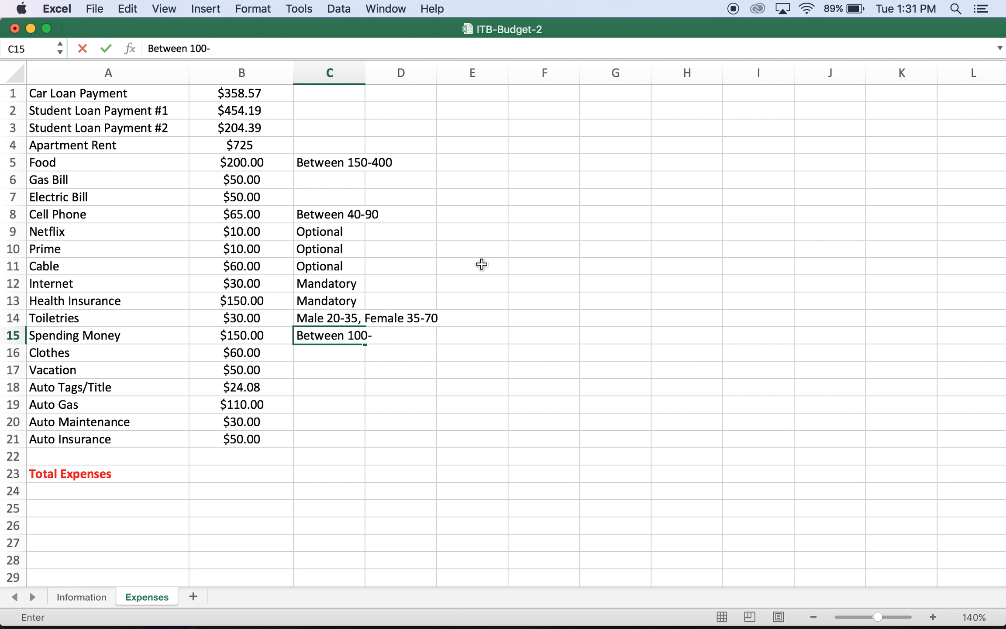
{"action": "type", "text": "400"}
{"action": "key", "text": "Return"}
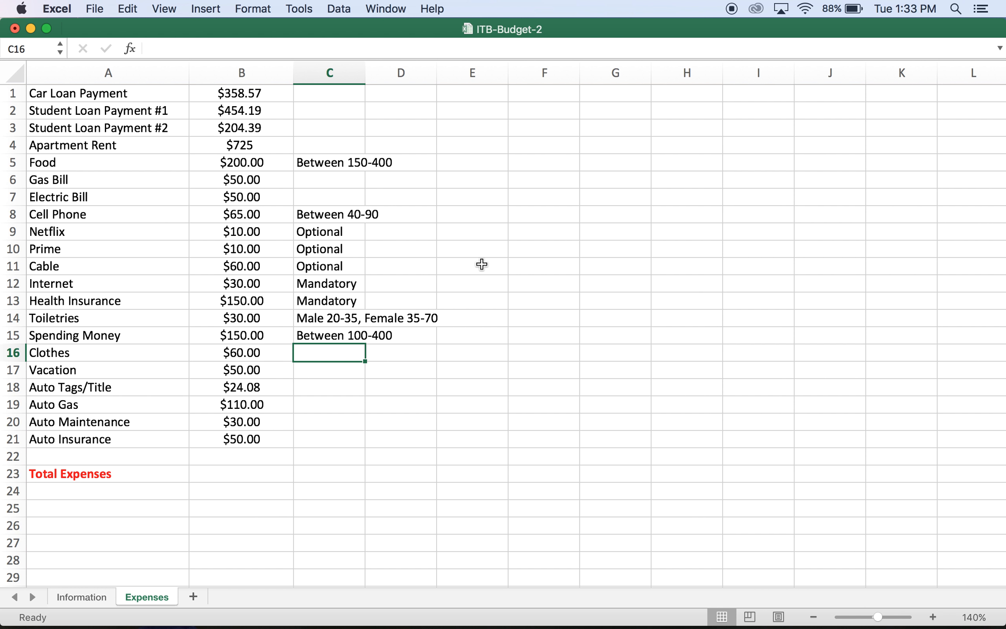
Step: Examine the Auto Tags/Title formula in cell B18, plus the Total Price formula and Car Price on the Information sheet
{"action": "key", "text": "Down"}
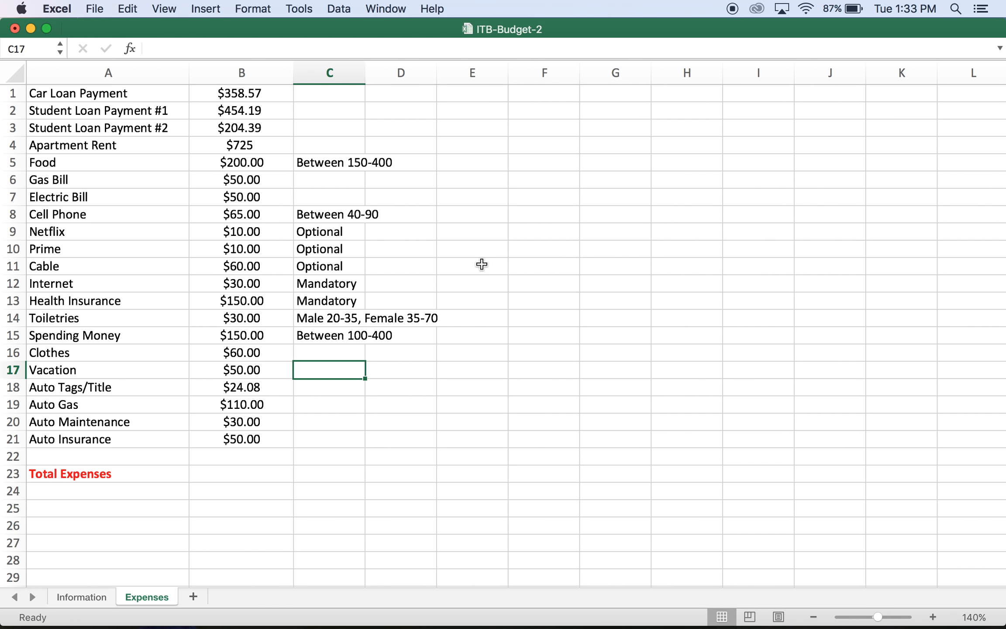
{"action": "key", "text": "Left"}
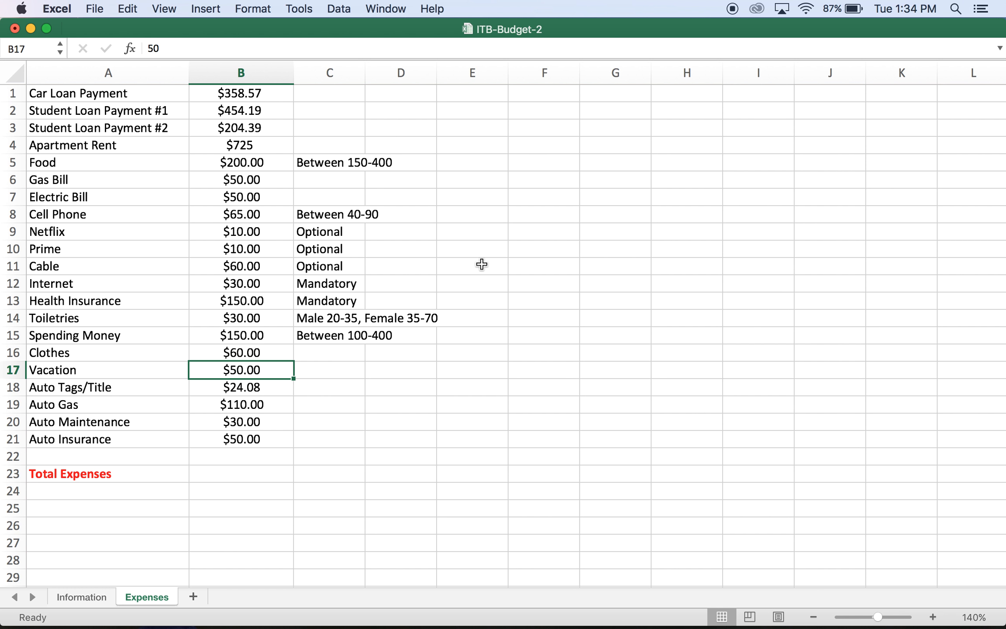
{"action": "key", "text": "Down"}
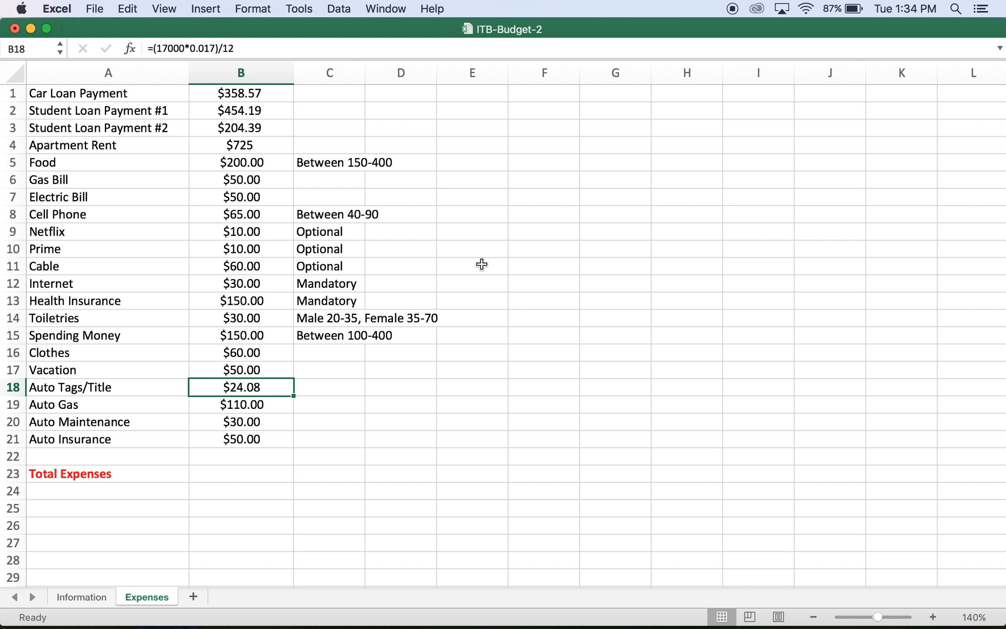
{"action": "key", "text": "Right"}
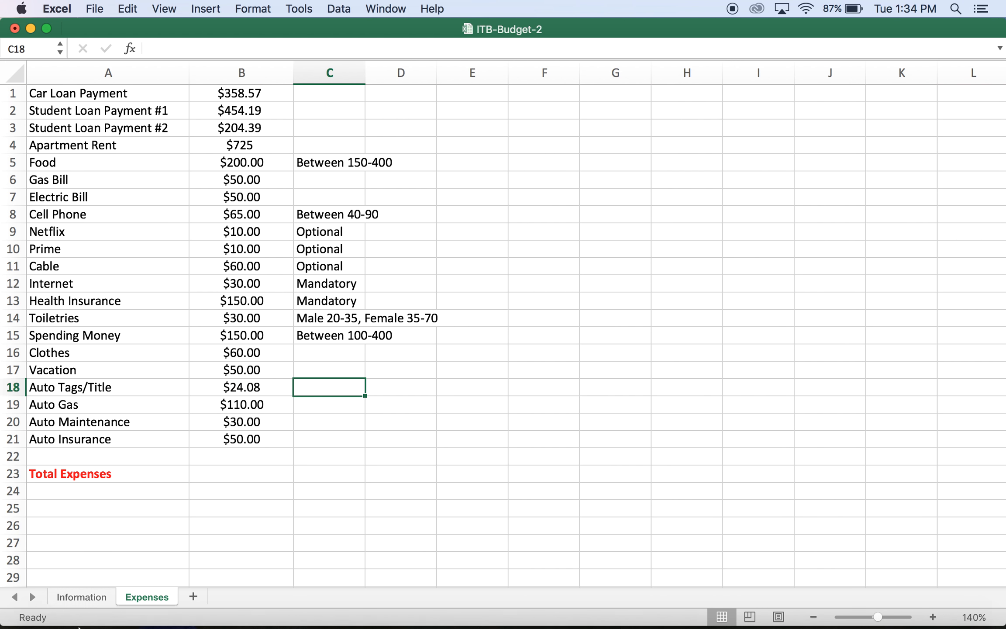
{"action": "left_click", "coordinate": [80, 596]}
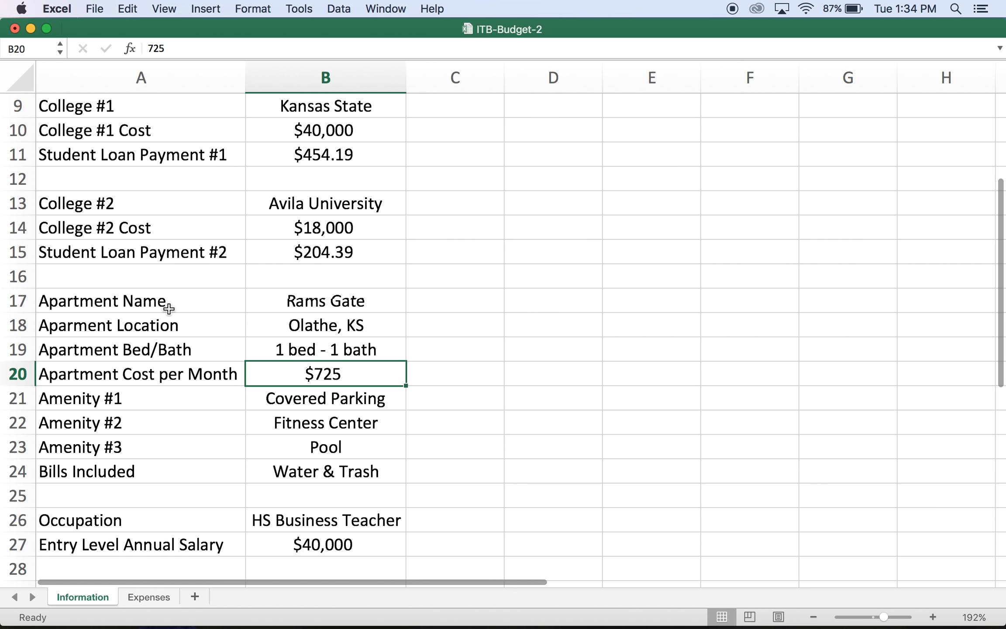
{"action": "scroll", "coordinate": [203, 317], "scroll_direction": "up", "scroll_amount": 8}
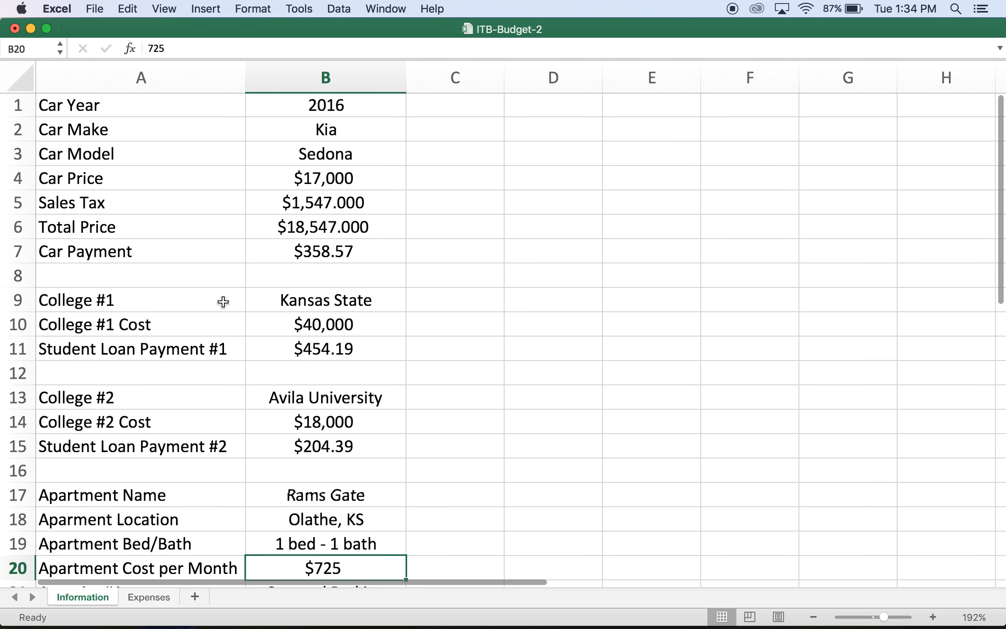
{"action": "double_click", "coordinate": [316, 228]}
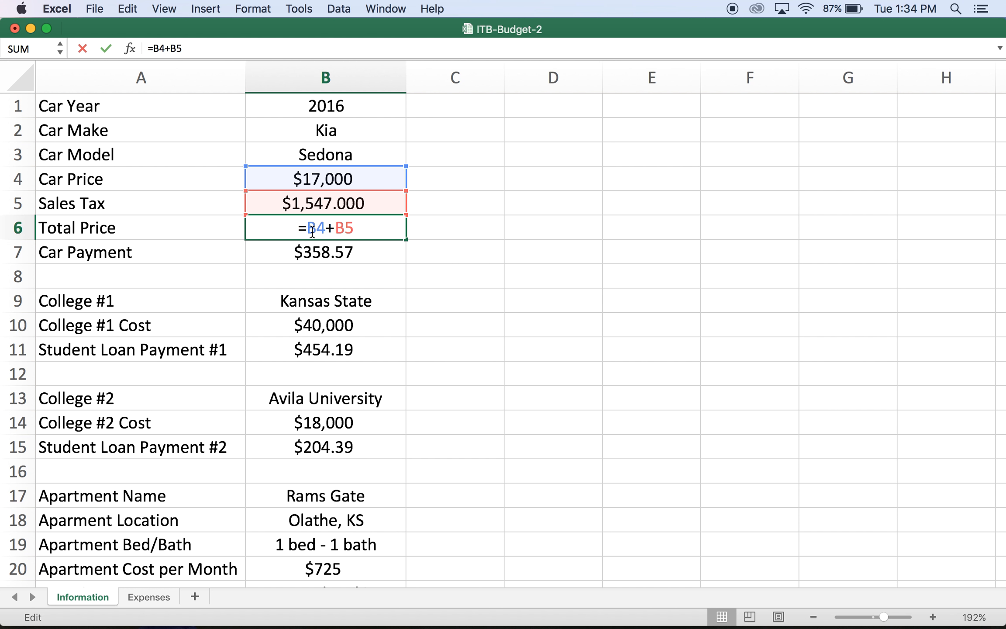
{"action": "key", "text": "Return"}
{"action": "left_click", "coordinate": [314, 181]}
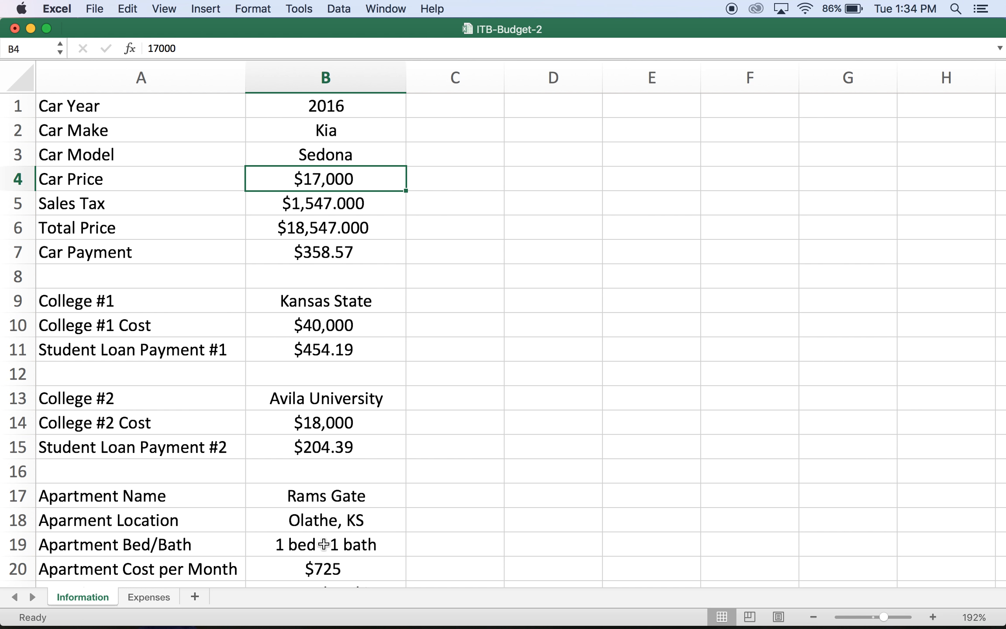
Step: Enter the note "Car Price * 1.7% (.017) / 12" in cell C18 of the Expenses sheet, beside the Auto Tags/Title amount
{"action": "left_click", "coordinate": [149, 596]}
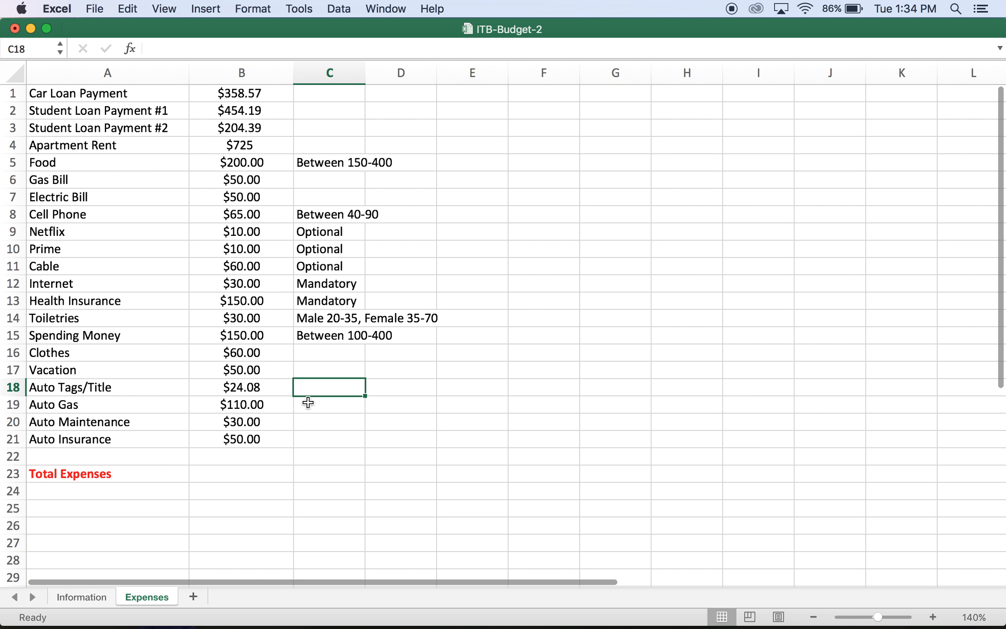
{"action": "type", "text": "Car Pri"}
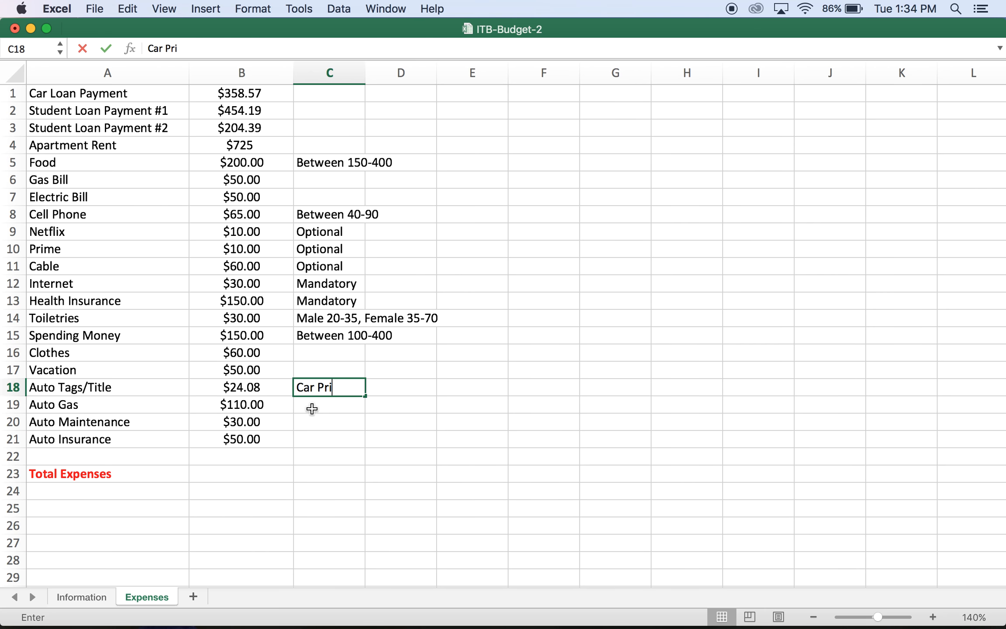
{"action": "type", "text": "ce * "}
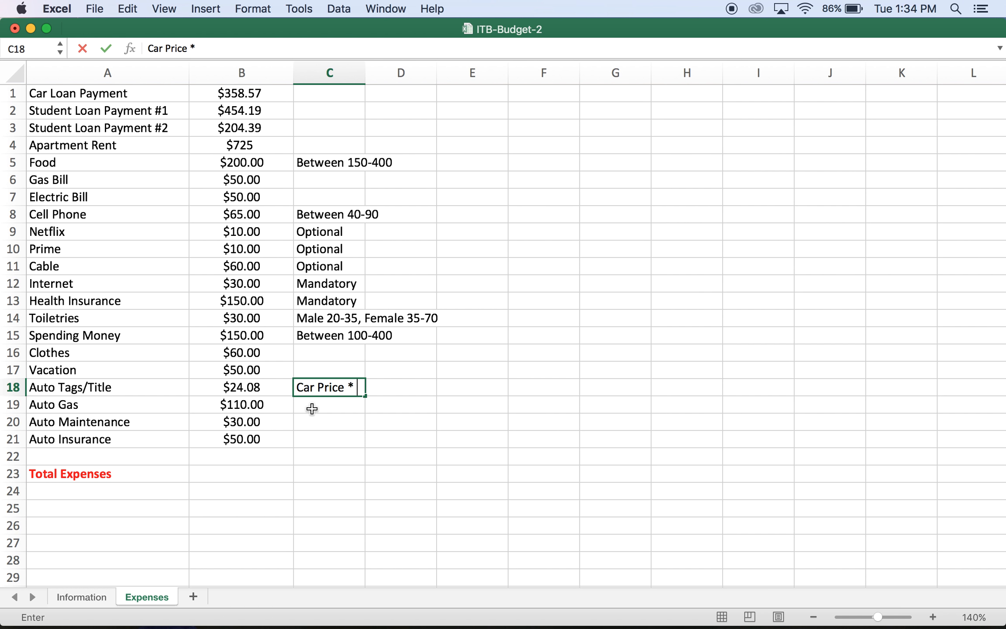
{"action": "type", "text": "1.7% (.017"}
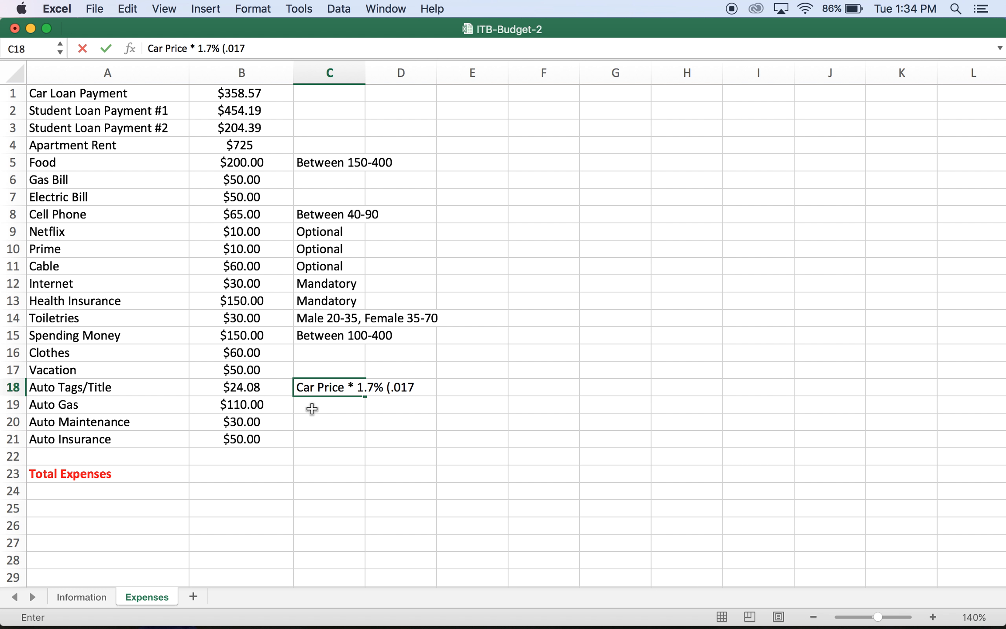
{"action": "type", "text": ")"}
{"action": "type", "text": "/ 12"}
{"action": "key", "text": "Return"}
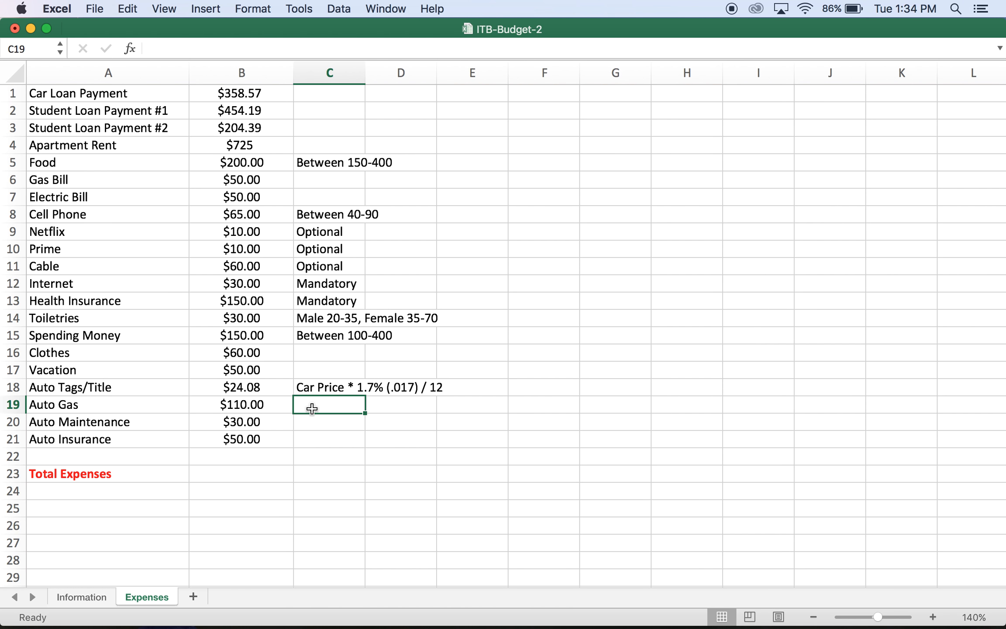
Step: Examine the formula behind the Auto Gas amount in cell B19
{"action": "left_click", "coordinate": [464, 417]}
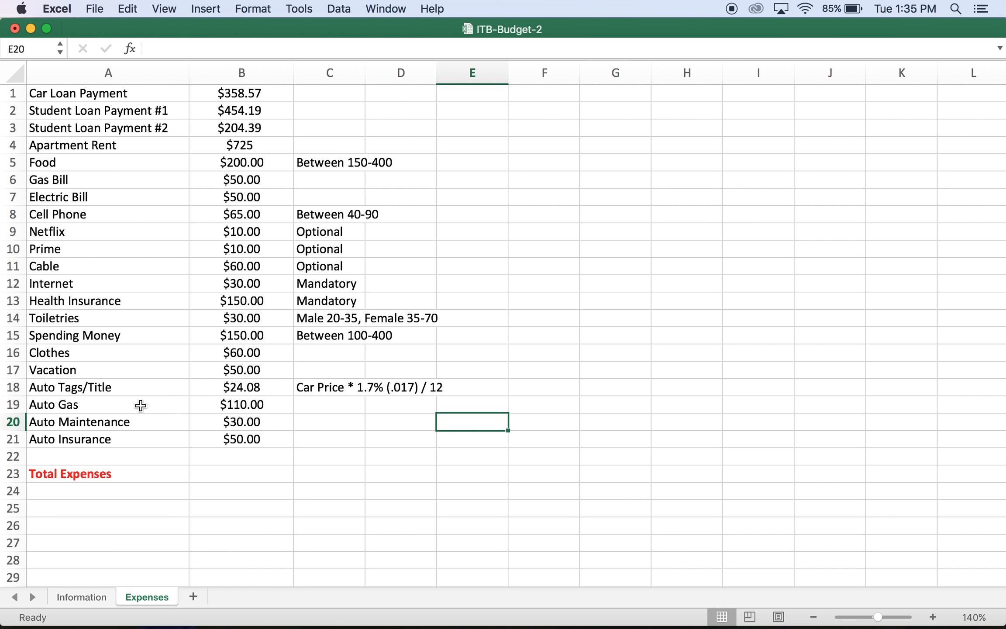
{"action": "left_click", "coordinate": [139, 407]}
{"action": "left_click", "coordinate": [215, 405]}
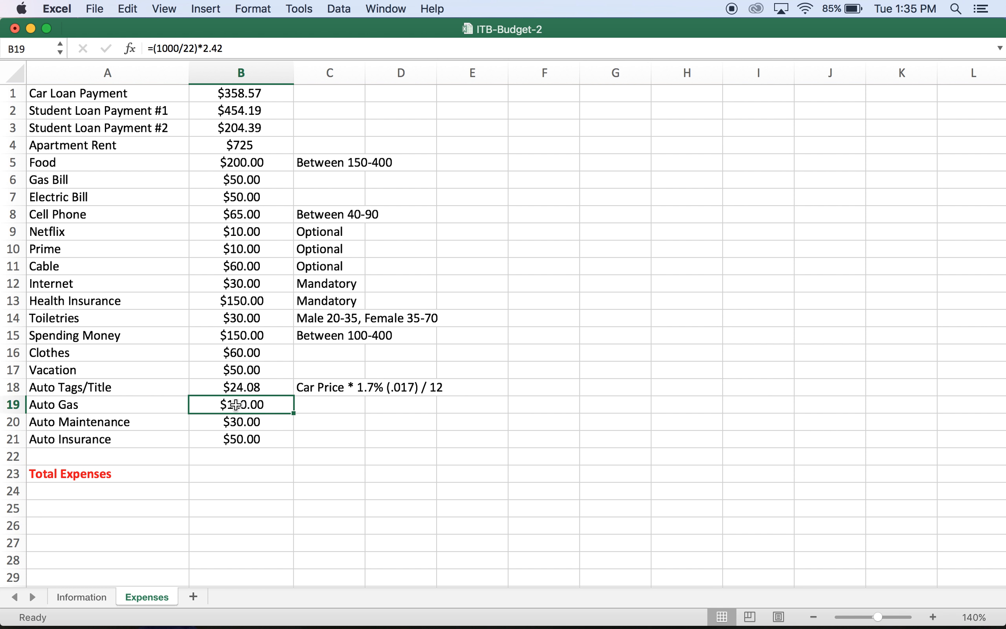
Step: Enter the note "MPG - 20/30" in cell C19, beside the Auto Gas amount
{"action": "left_click", "coordinate": [325, 411]}
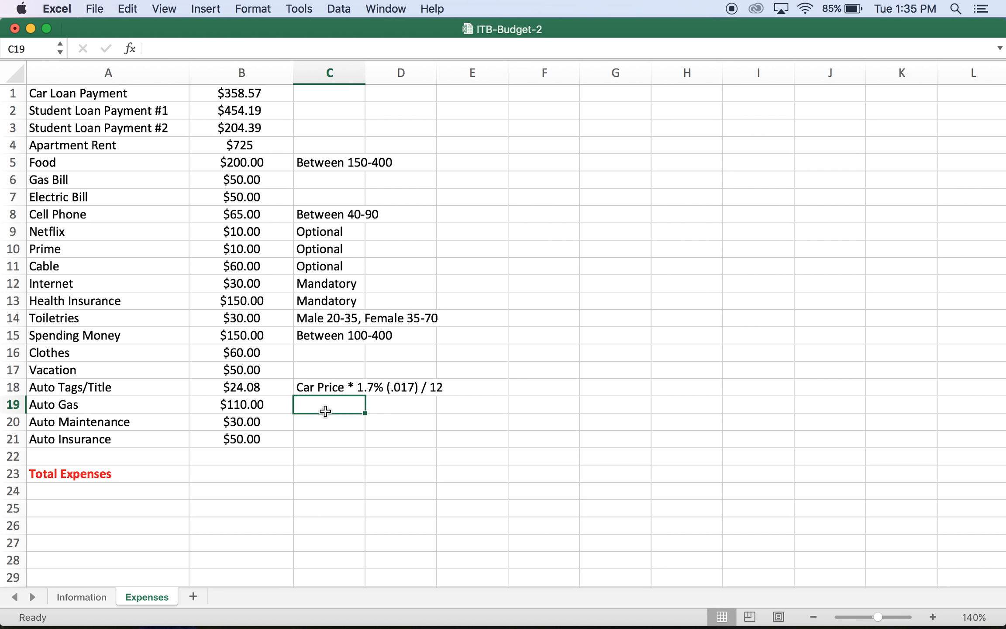
{"action": "type", "text": "MP"}
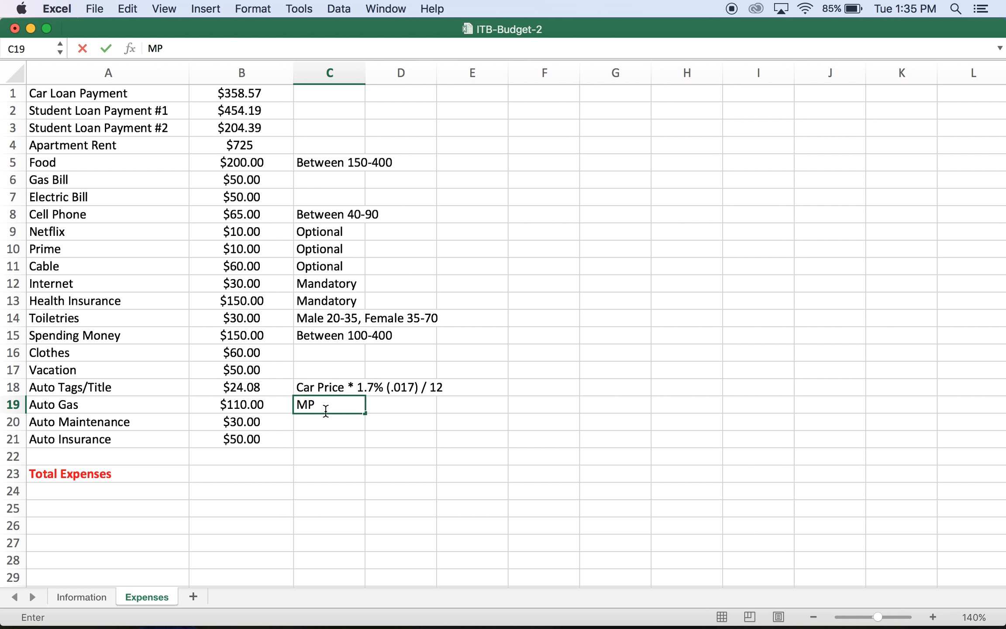
{"action": "type", "text": "G -"}
{"action": "left_click", "coordinate": [66, 592]}
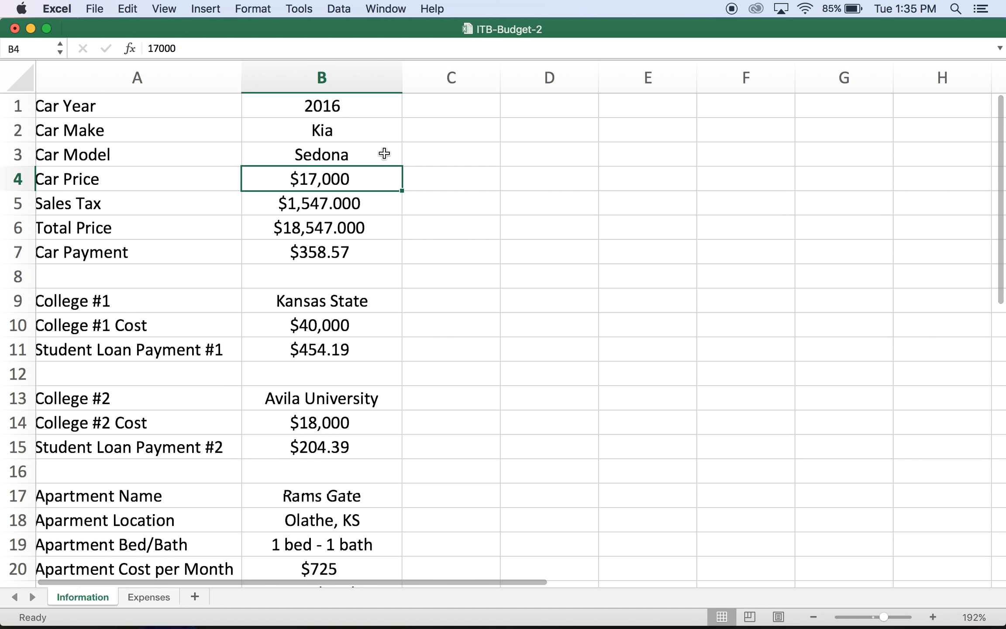
{"action": "left_click", "coordinate": [148, 595]}
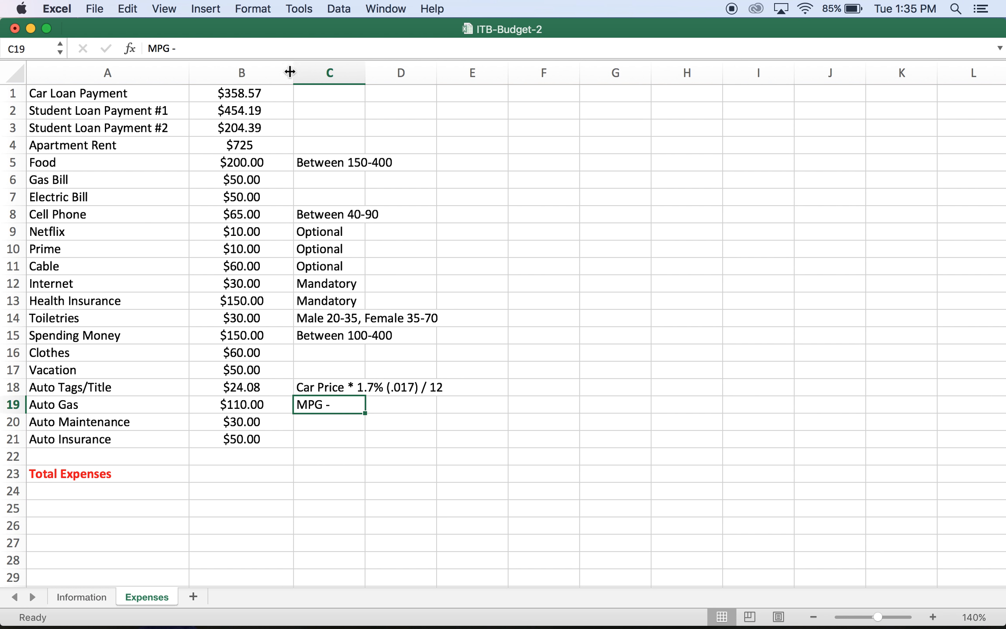
{"action": "left_click", "coordinate": [244, 42]}
{"action": "type", "text": "20"}
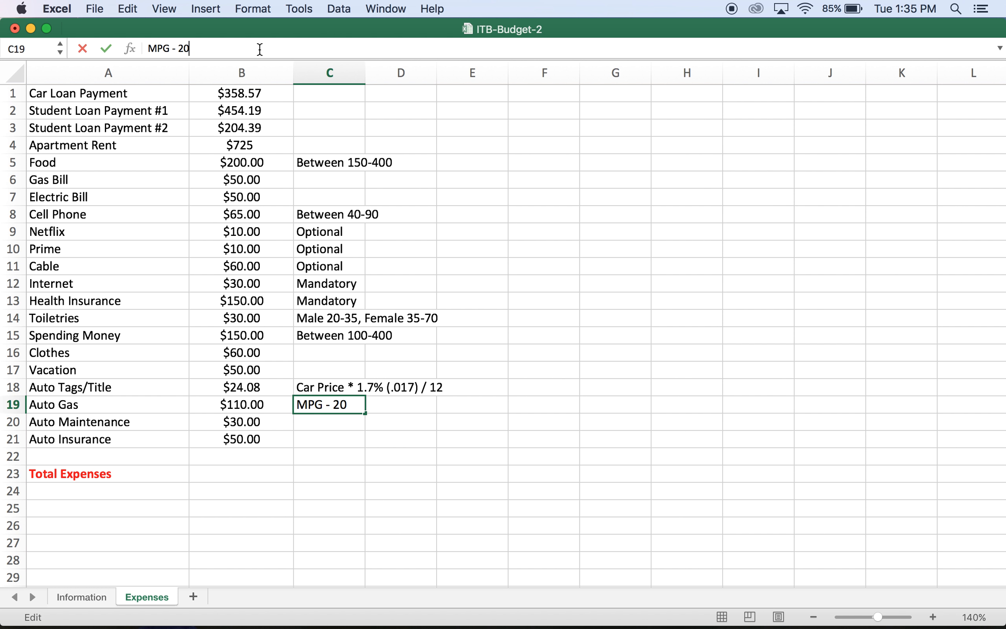
{"action": "type", "text": " &"}
{"action": "key", "text": "BackSpace"}
{"action": "key", "text": "BackSpace"}
{"action": "type", "text": "/30"}
{"action": "key", "text": "Tab"}
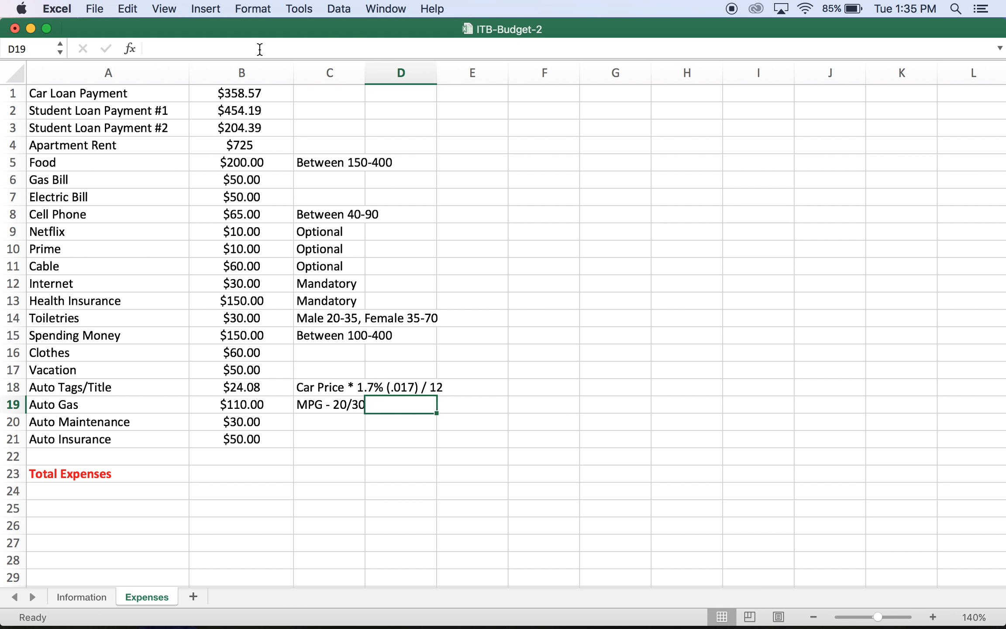
Step: Enter the average mileage note "Avg 25" in cell D19, beside the MPG note
{"action": "type", "text": "Avg"}
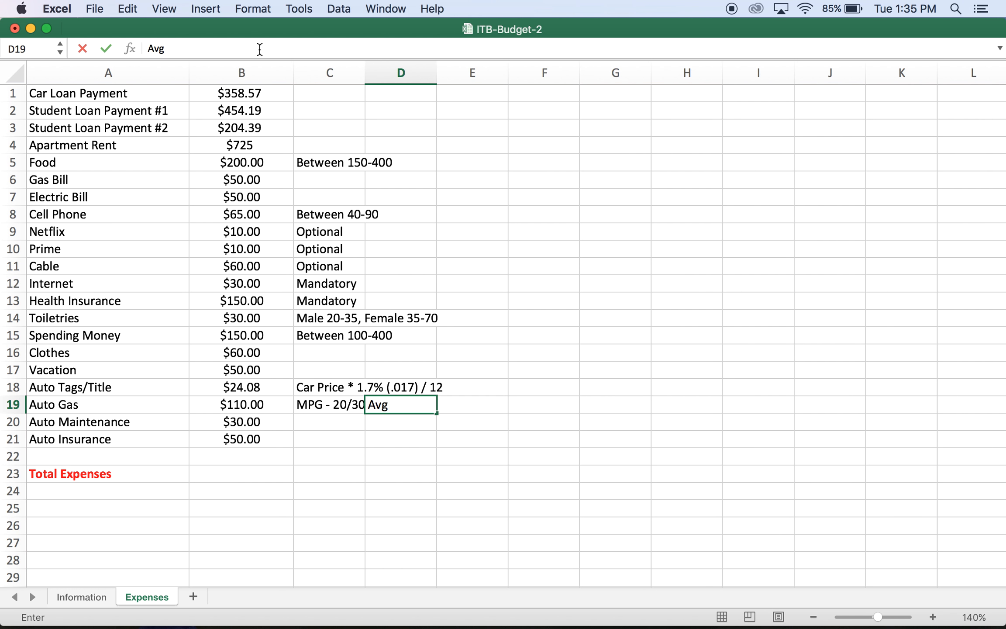
{"action": "type", "text": " 25"}
{"action": "key", "text": "Tab"}
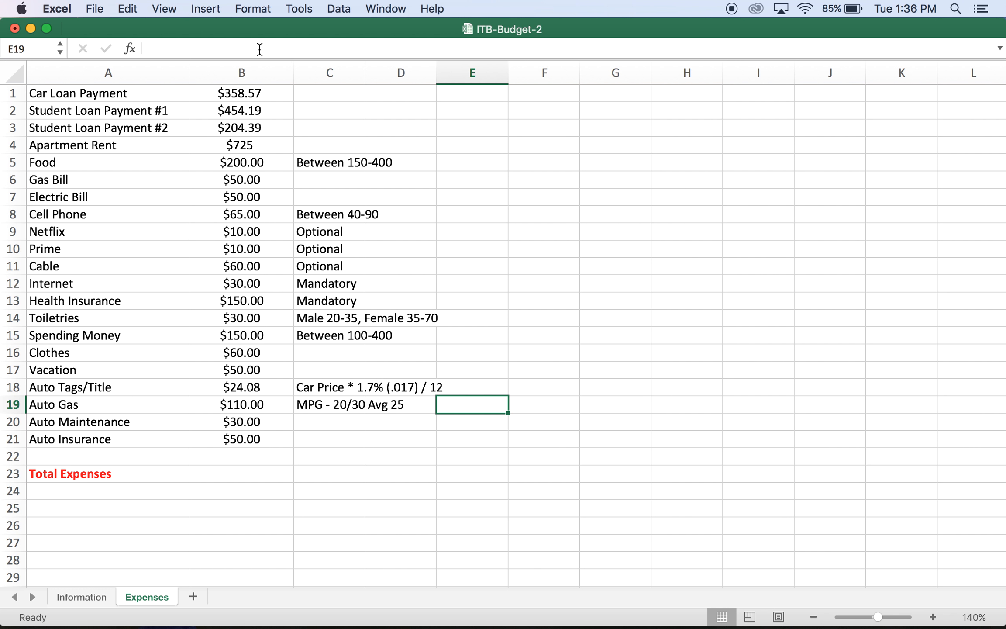
{"action": "type", "text": "1000/"}
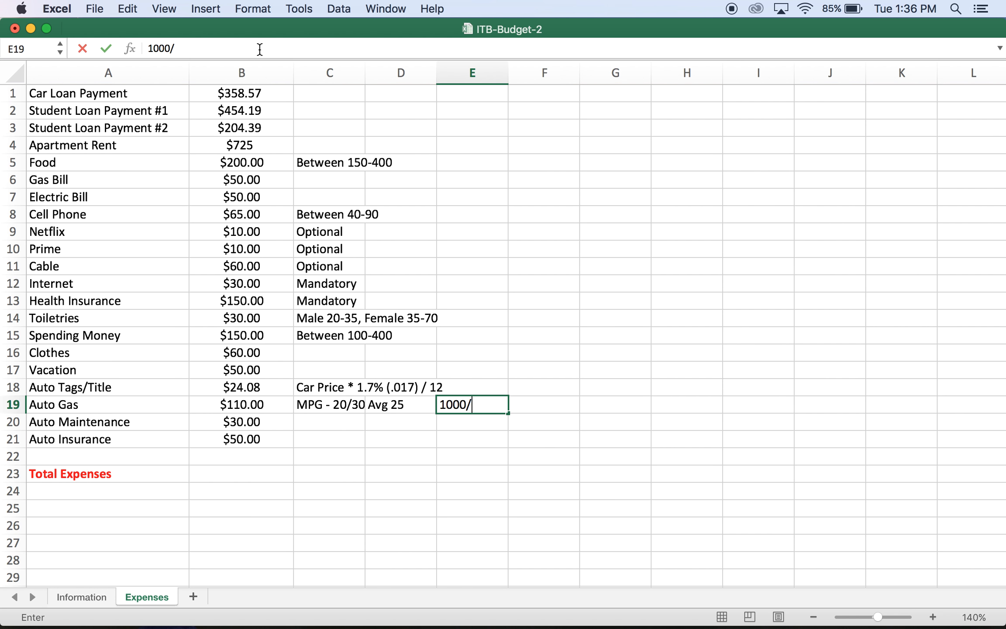
{"action": "type", "text": "25"}
{"action": "key", "text": "BackSpace"}
{"action": "key", "text": "BackSpace"}
{"action": "key", "text": "BackSpace"}
{"action": "key", "text": "BackSpace"}
{"action": "key", "text": "BackSpace"}
{"action": "key", "text": "BackSpace"}
{"action": "key", "text": "BackSpace"}
Step: Calculate the monthly gallons of gas in cell E19 with the formula =1000/25
{"action": "type", "text": "=1"}
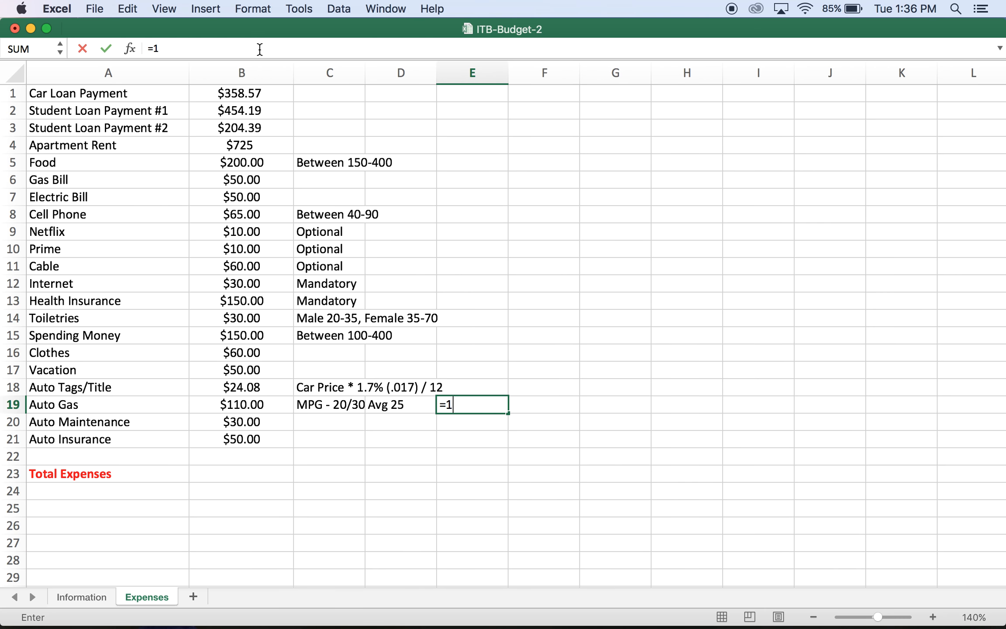
{"action": "type", "text": "000/25"}
{"action": "key", "text": "Return"}
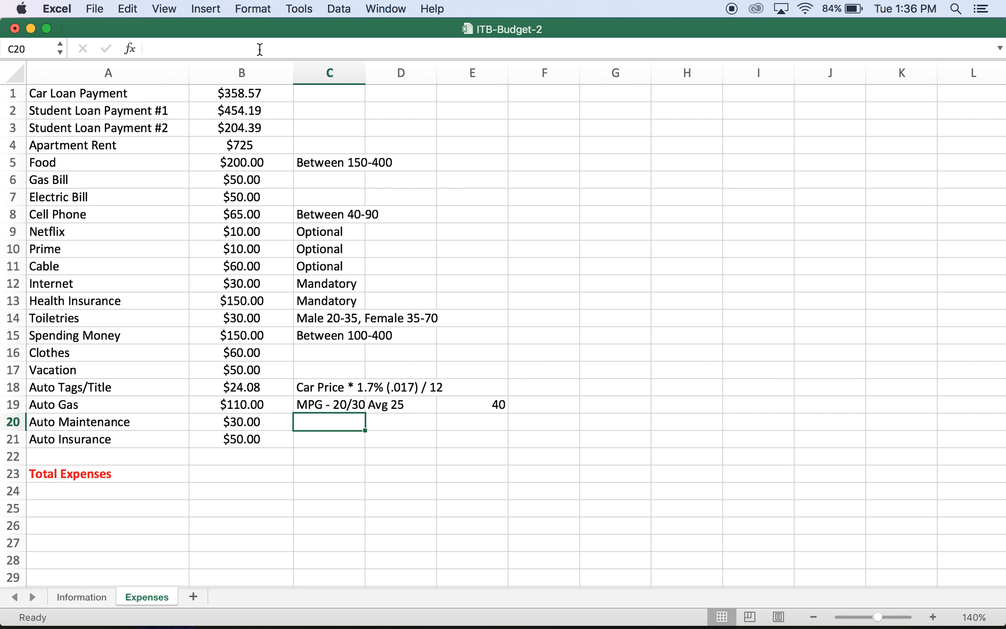
Step: Enter the gas price $2.42 in cell F19 and calculate the monthly gas cost in G19 with =E19*F19
{"action": "left_click", "coordinate": [562, 398]}
{"action": "type", "text": "$2.42"}
{"action": "key", "text": "Tab"}
{"action": "type", "text": "="}
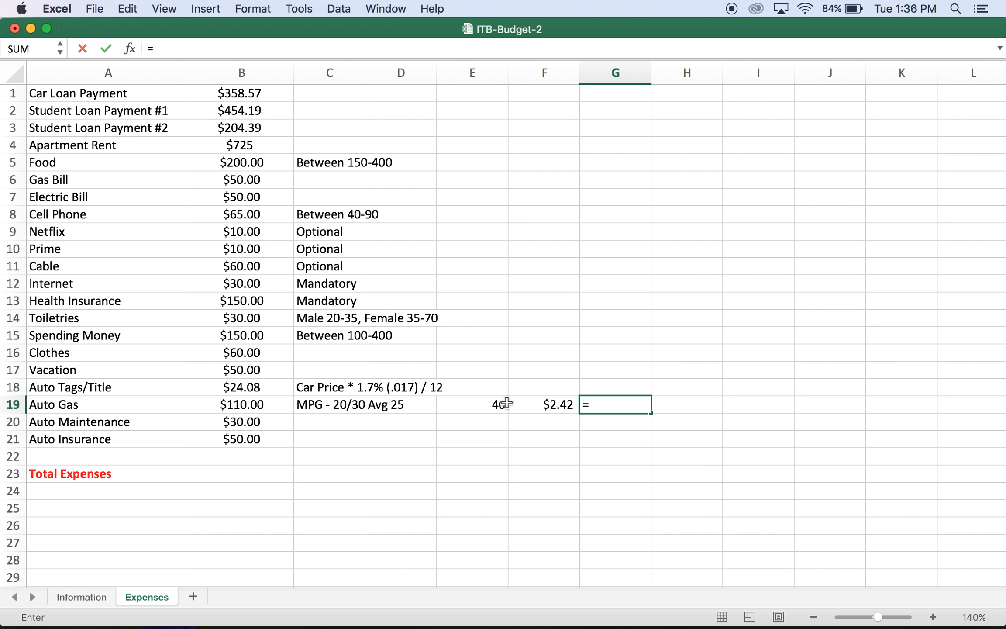
{"action": "left_click", "coordinate": [506, 402]}
{"action": "type", "text": "*"}
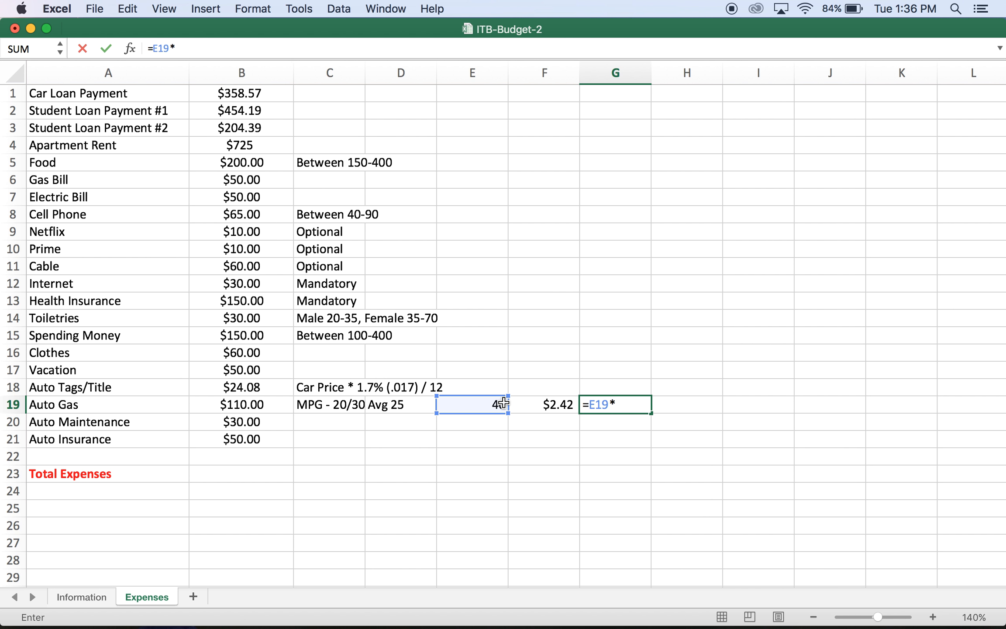
{"action": "left_click", "coordinate": [534, 404]}
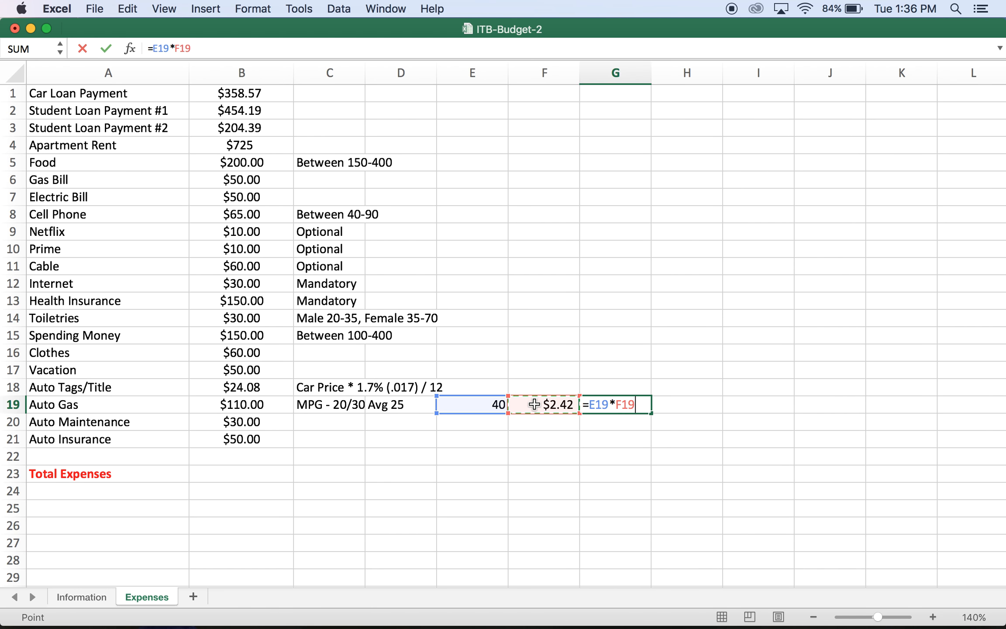
{"action": "key", "text": "Return"}
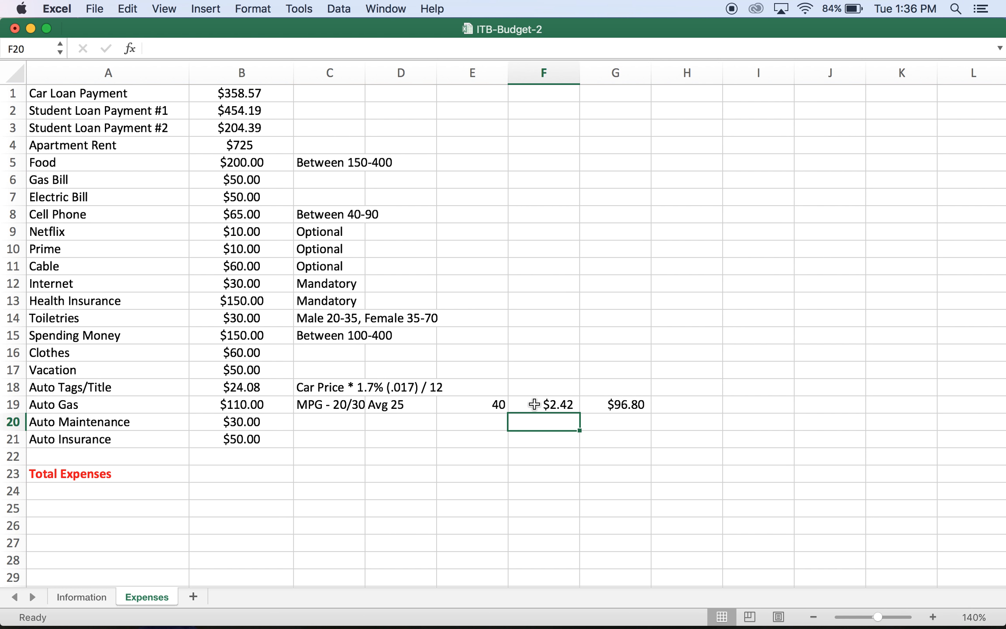
Step: Replace the Auto Gas amount in cell B19 with 96.8
{"action": "left_click", "coordinate": [228, 401]}
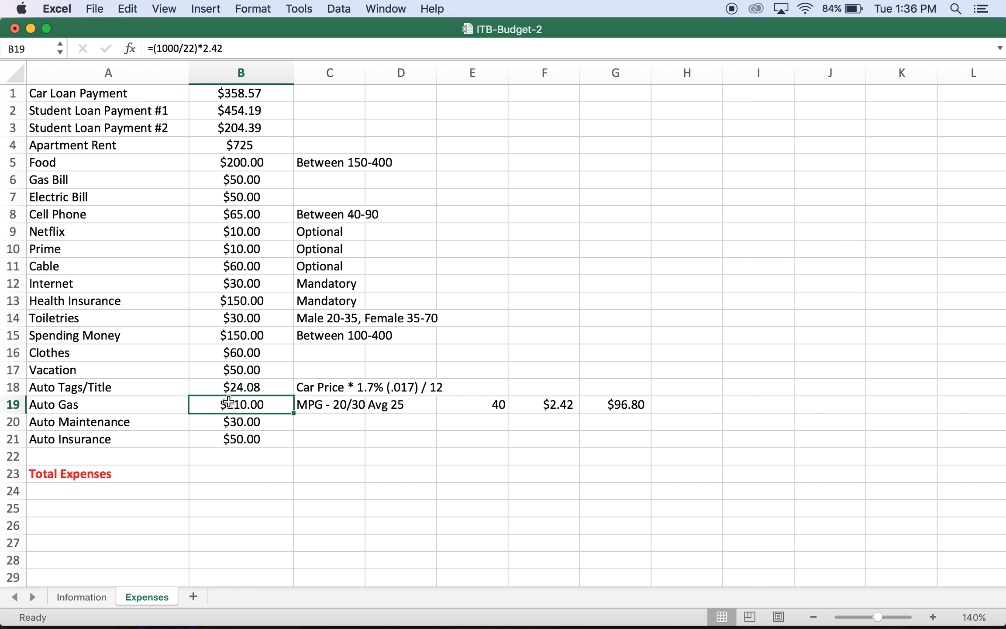
{"action": "type", "text": "96.8"}
{"action": "key", "text": "Return"}
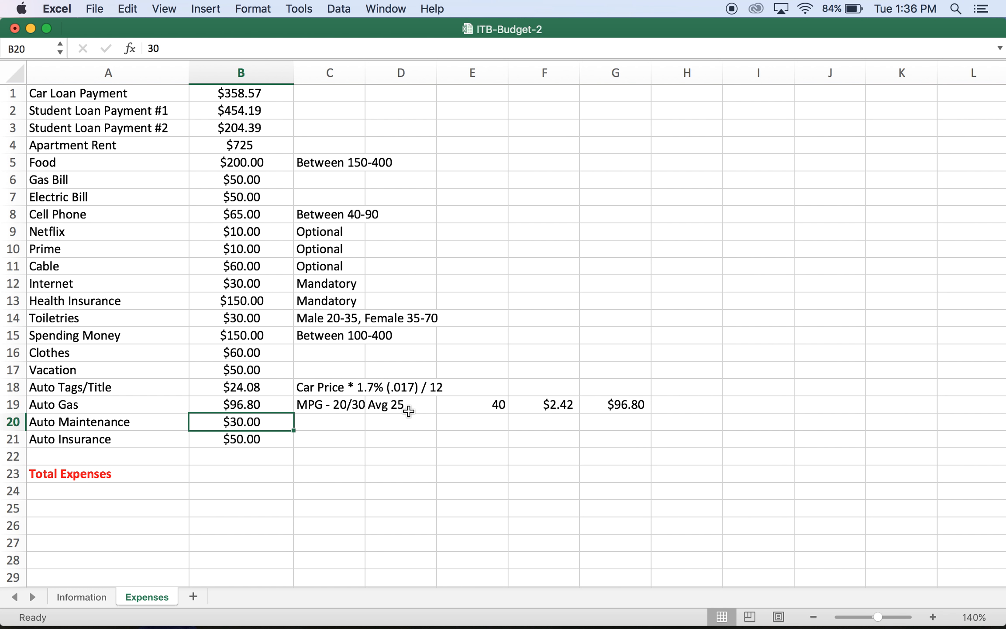
Step: Enter the maintenance guidance note "Less than 3 = $30" in cell C20, beside the Auto Maintenance amount
{"action": "left_click", "coordinate": [475, 408]}
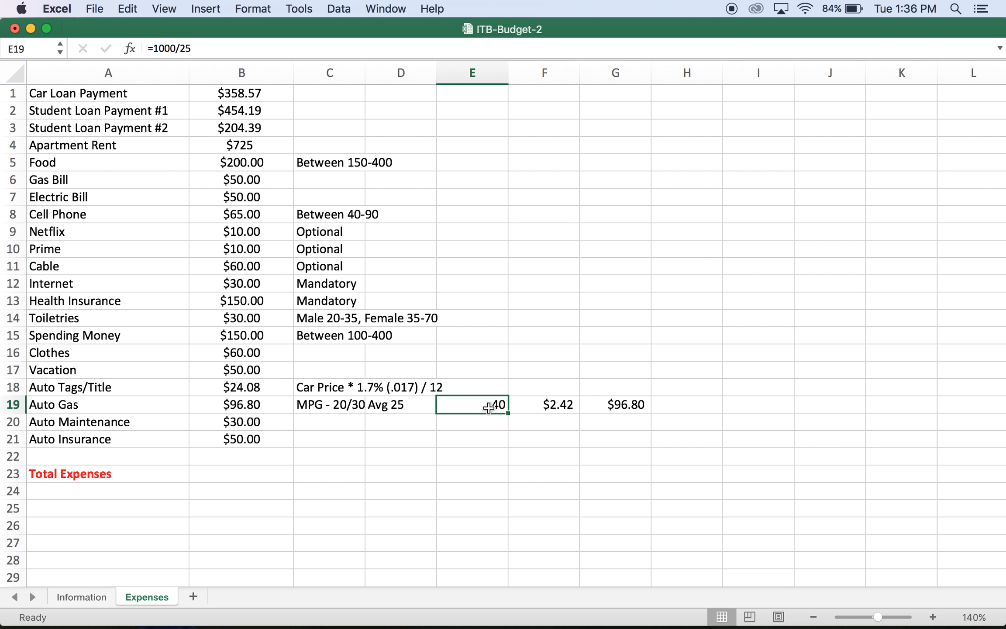
{"action": "left_click", "coordinate": [320, 426]}
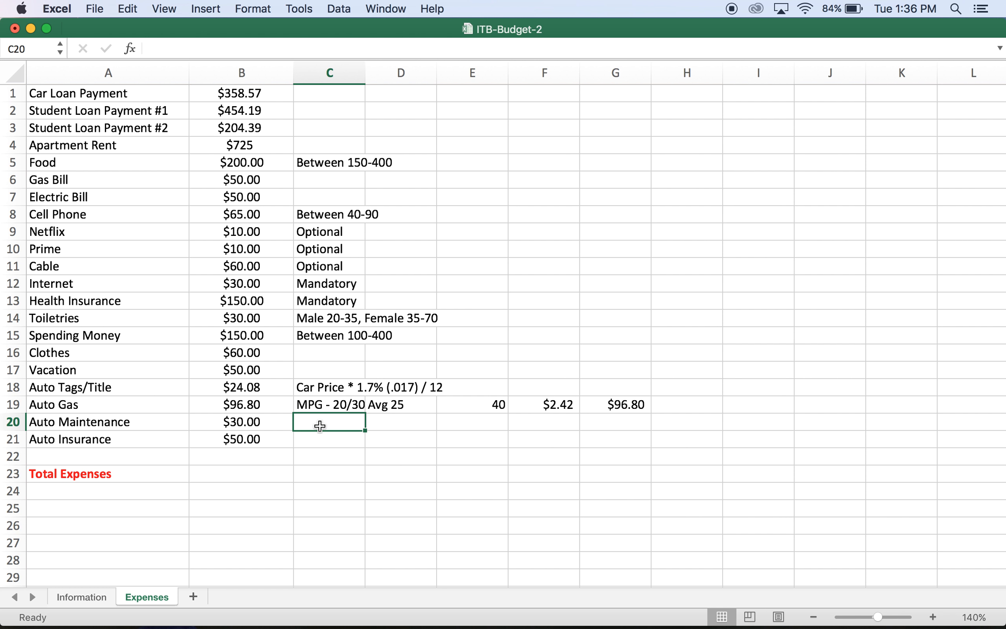
{"action": "type", "text": "Less"}
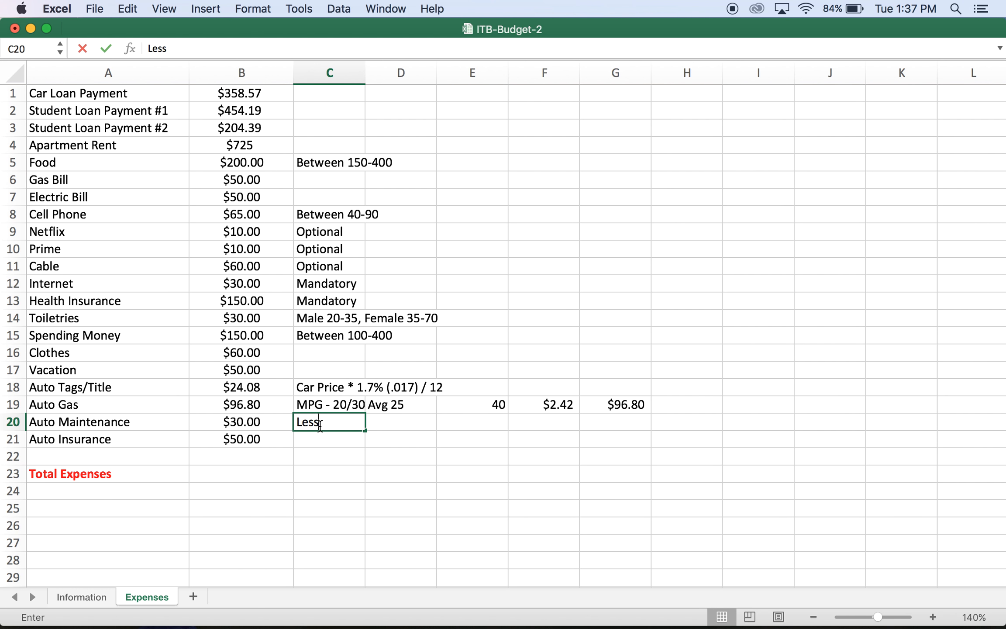
{"action": "type", "text": " than 3"}
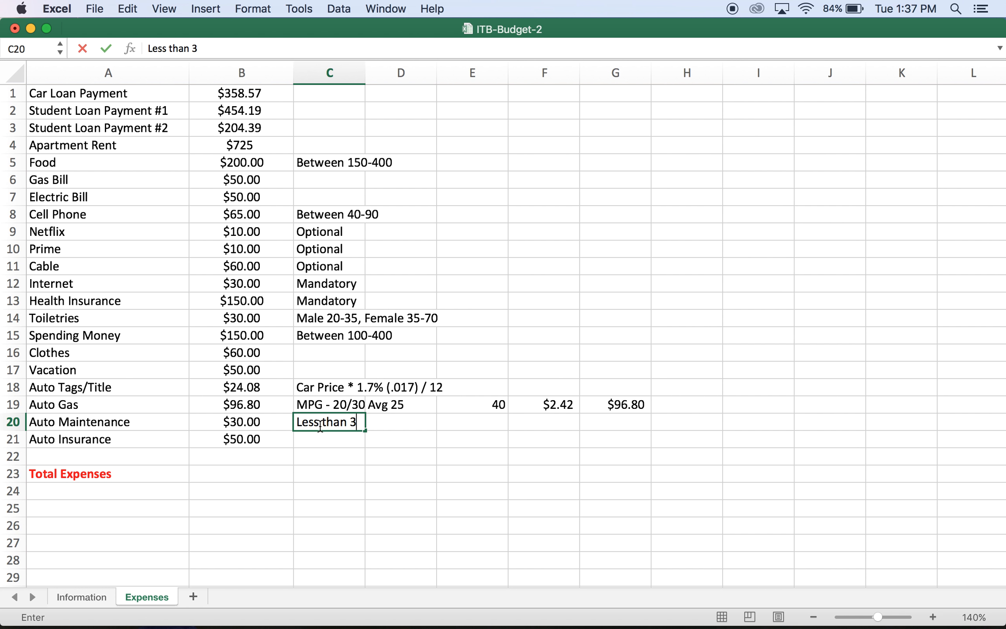
{"action": "type", "text": "= $30"}
{"action": "key", "text": "Tab"}
Step: Add the maintenance guidance note "4-8 years old = 50" in cell E20
{"action": "key", "text": "Tab"}
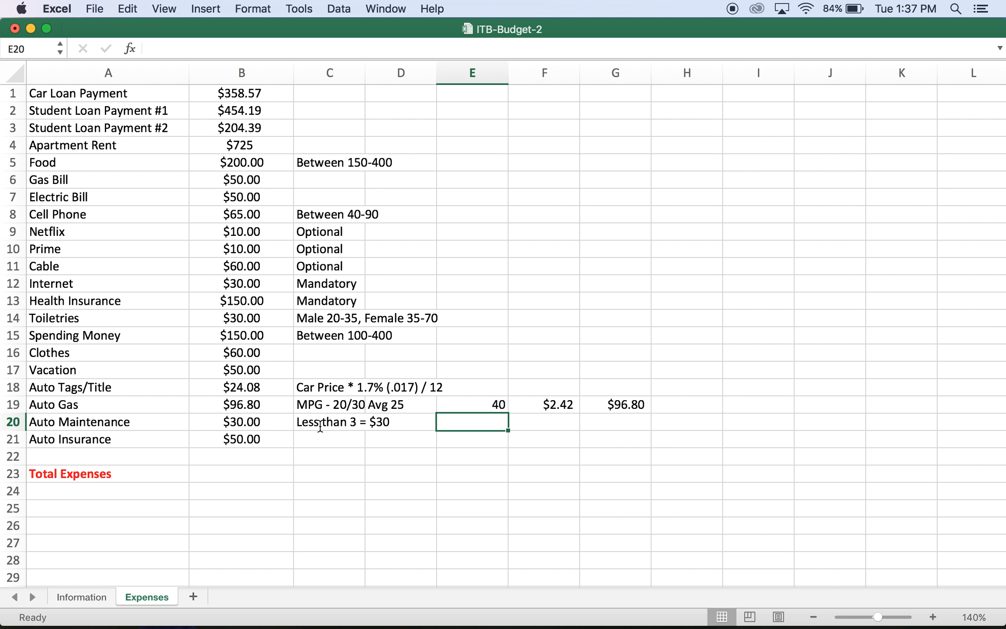
{"action": "type", "text": "4"}
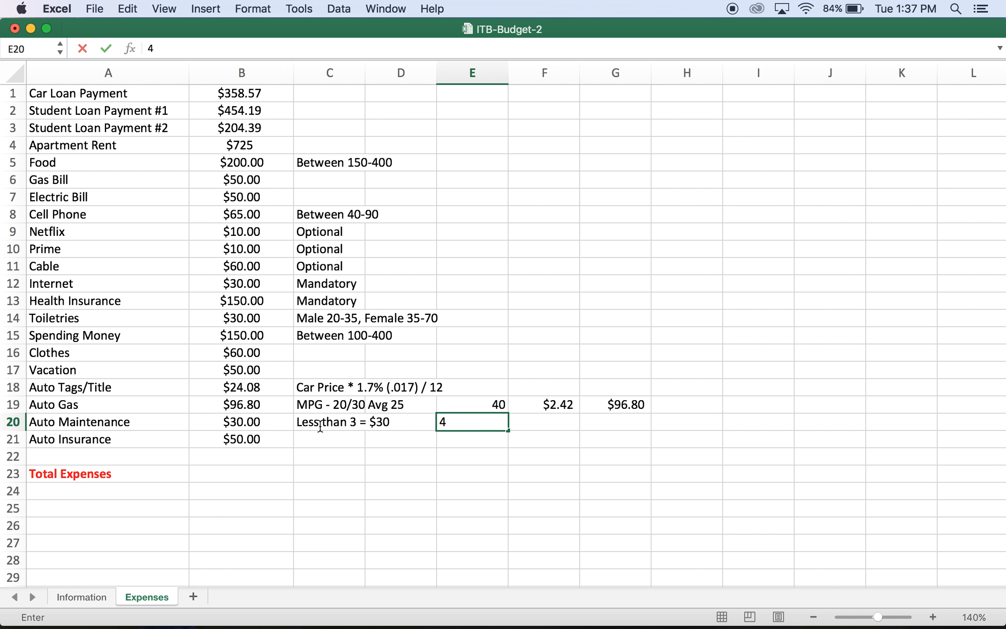
{"action": "type", "text": "-8 years old = 50"}
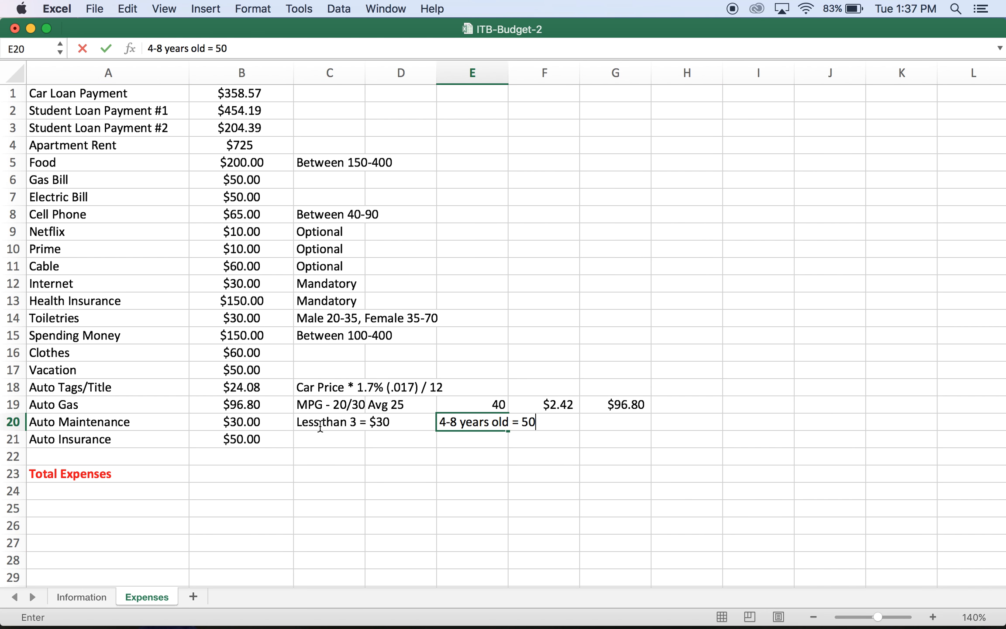
{"action": "key", "text": "Tab"}
Step: Add the maintenance guidance note "8-12 years old = 80" in cell G20
{"action": "key", "text": "Tab"}
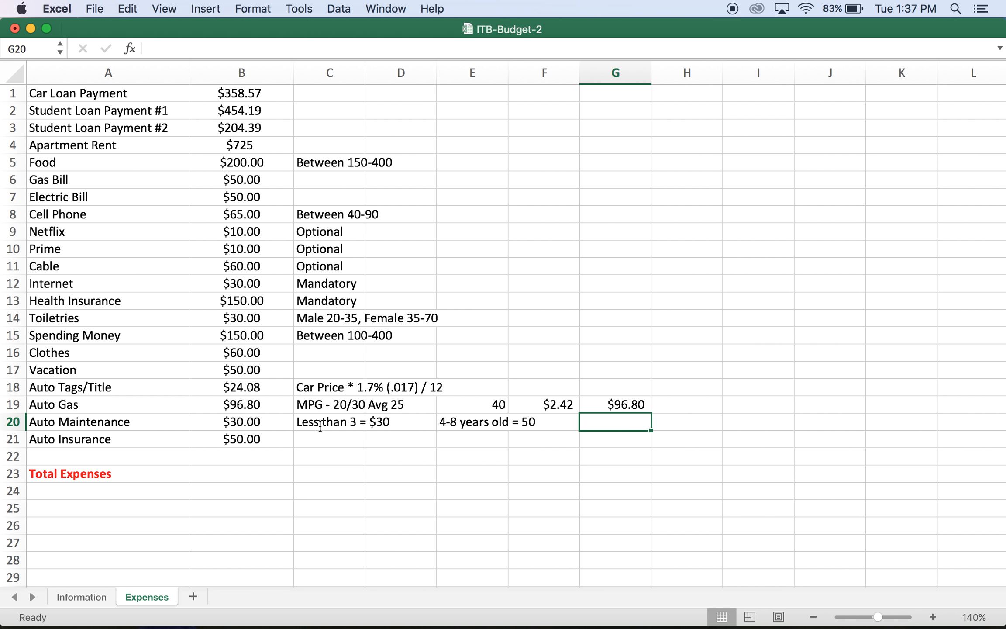
{"action": "type", "text": "8"}
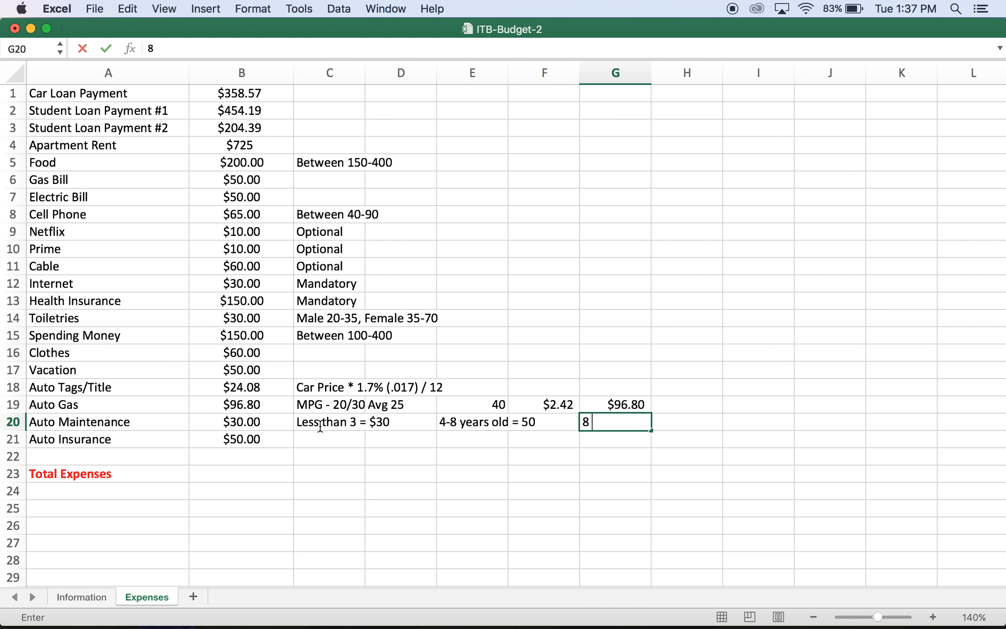
{"action": "type", "text": "-12 years old"}
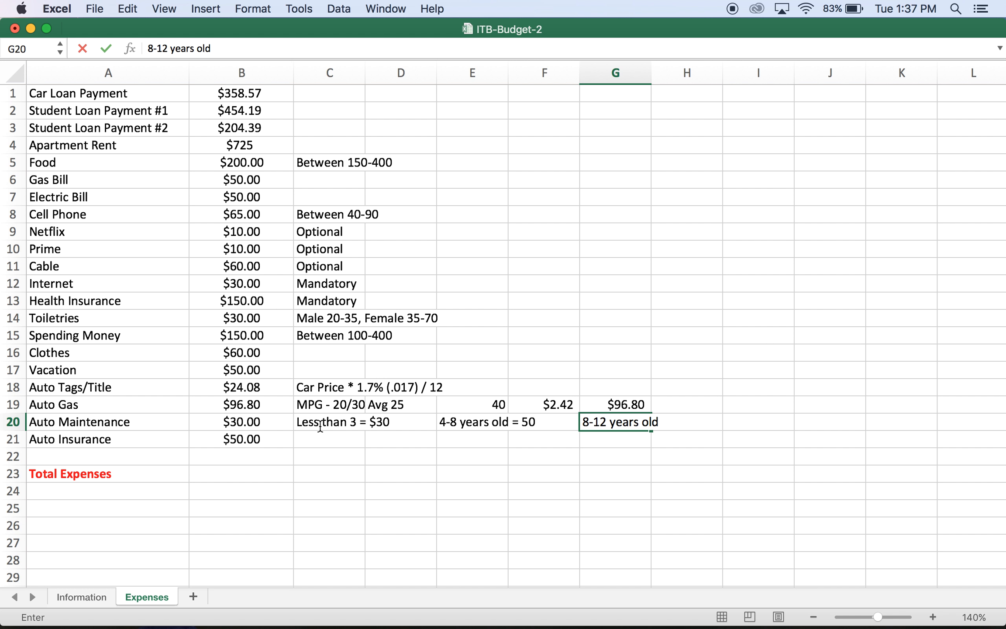
{"action": "type", "text": " = 80"}
{"action": "key", "text": "BackSpace"}
{"action": "key", "text": "BackSpace"}
{"action": "key", "text": "BackSpace"}
{"action": "type", "text": "80"}
{"action": "key", "text": "Return"}
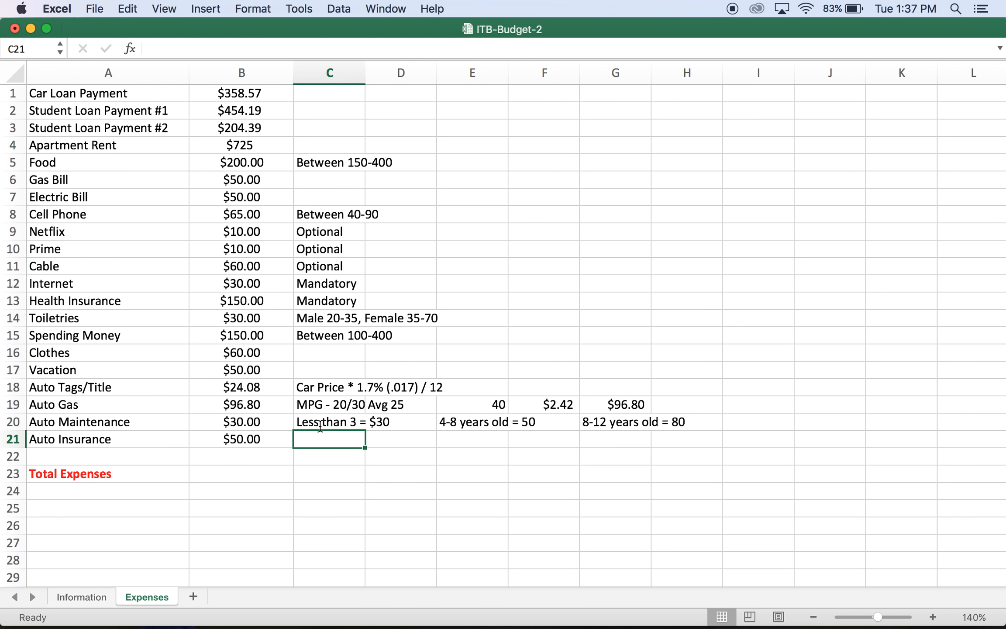
Step: Review the maintenance cost notes by car age in row 20 and check the car details on the Information sheet
{"action": "left_click", "coordinate": [454, 496]}
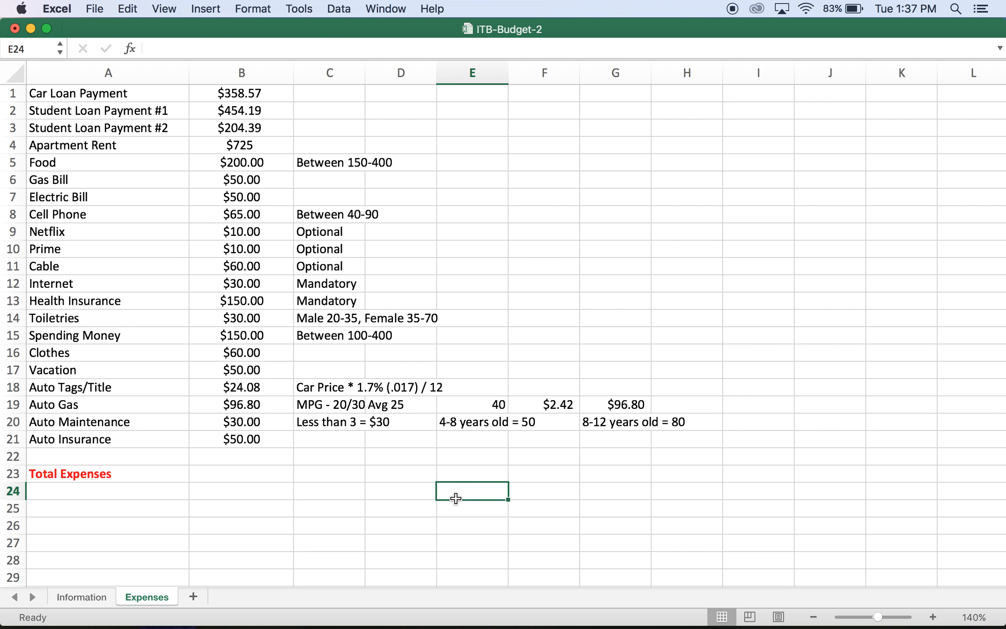
{"action": "left_click", "coordinate": [498, 423]}
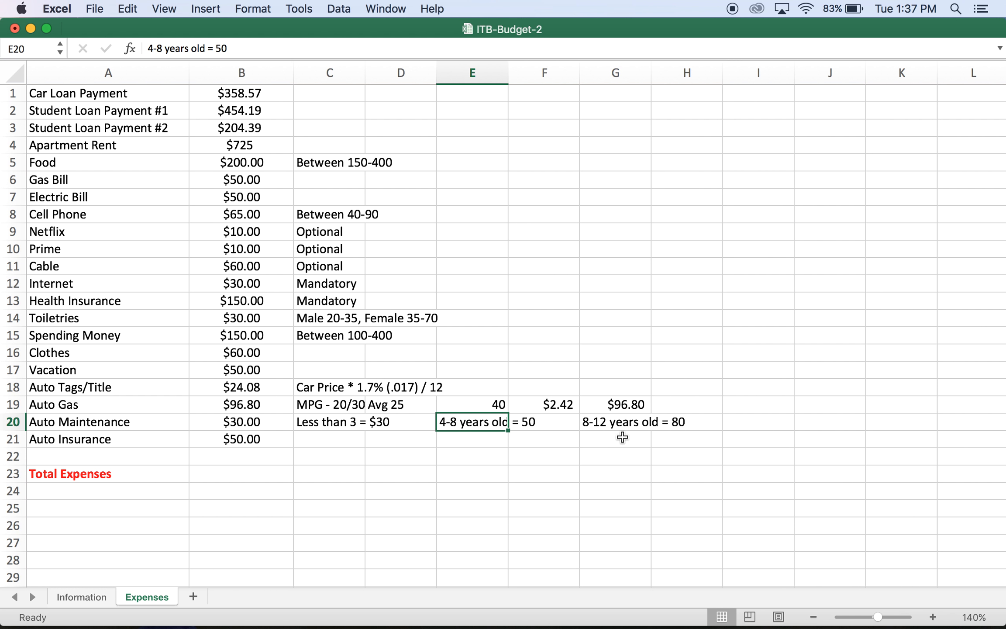
{"action": "left_click", "coordinate": [630, 423]}
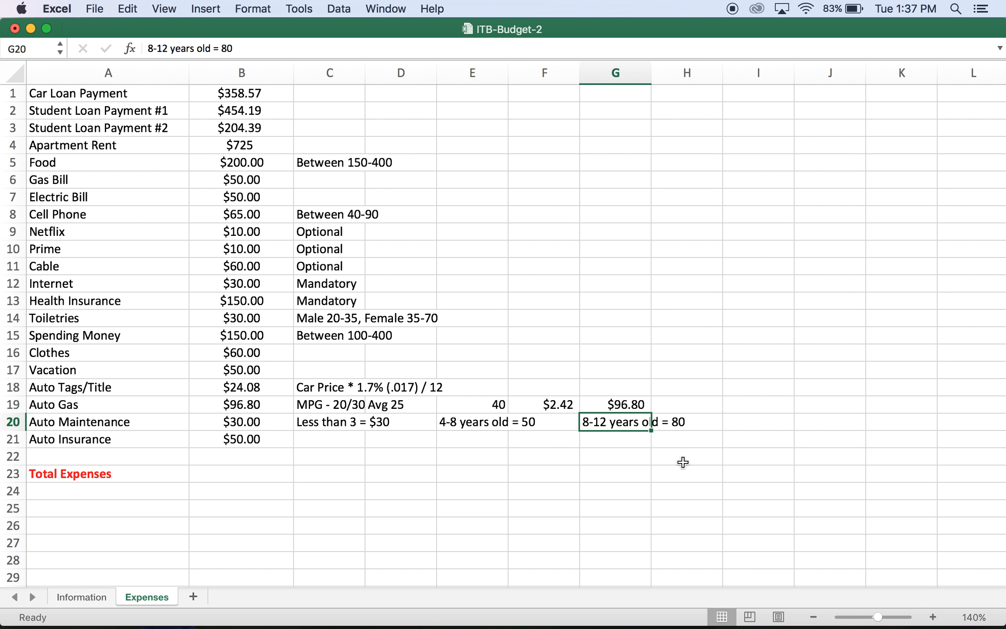
{"action": "left_click", "coordinate": [496, 427]}
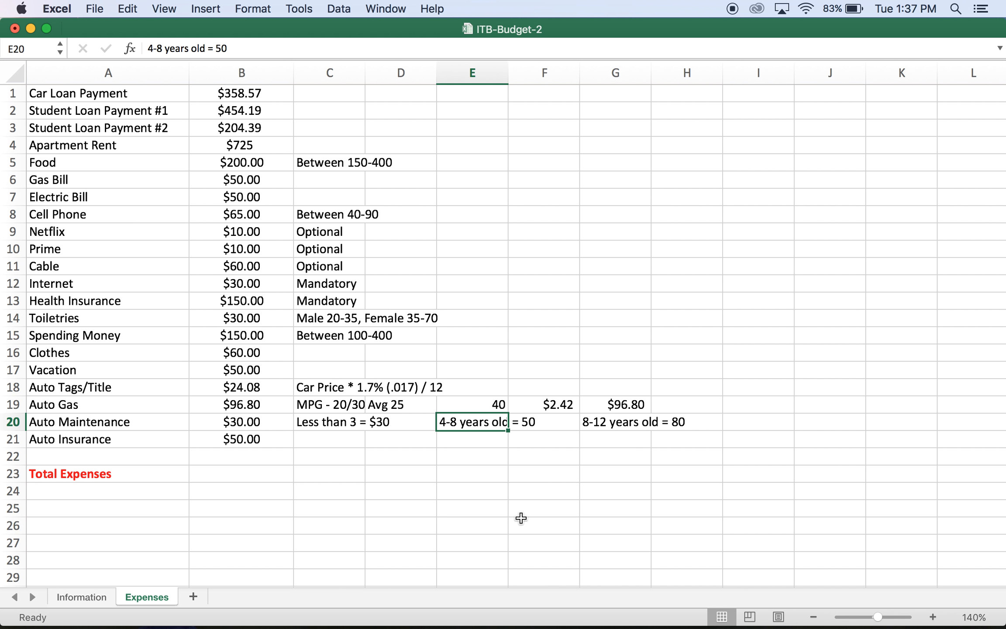
{"action": "left_click", "coordinate": [499, 490]}
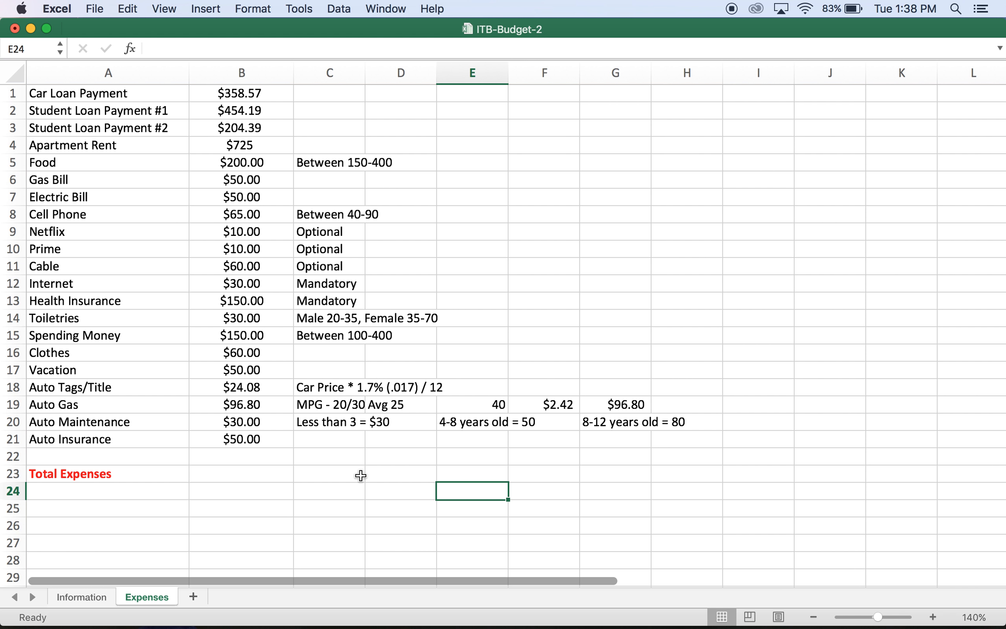
{"action": "left_click", "coordinate": [81, 597]}
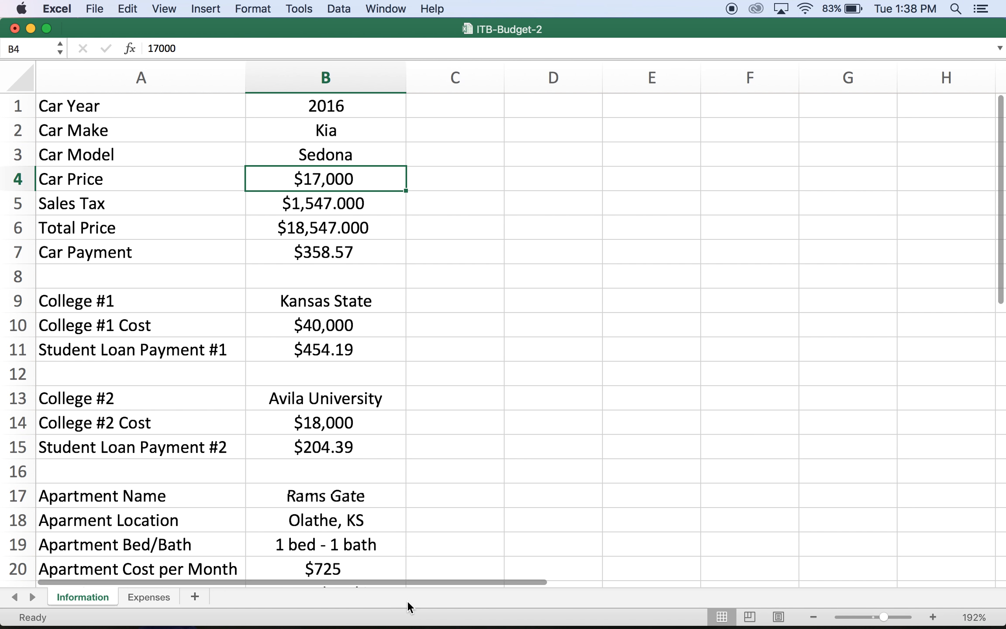
{"action": "left_click", "coordinate": [155, 596]}
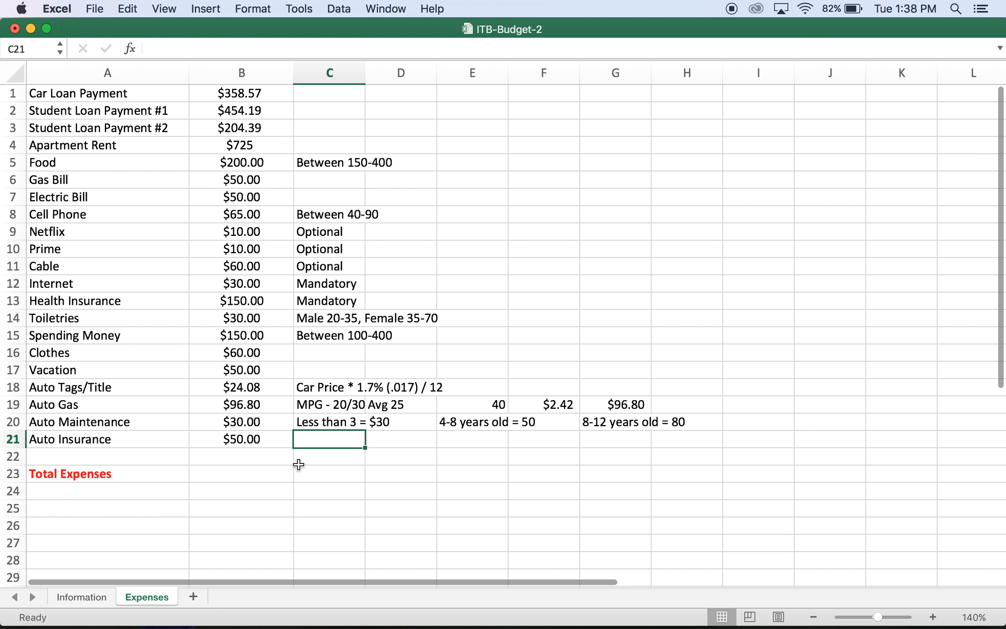
{"action": "left_click", "coordinate": [388, 501]}
{"action": "scroll", "coordinate": [386, 480], "scroll_direction": "right", "scroll_amount": 1}
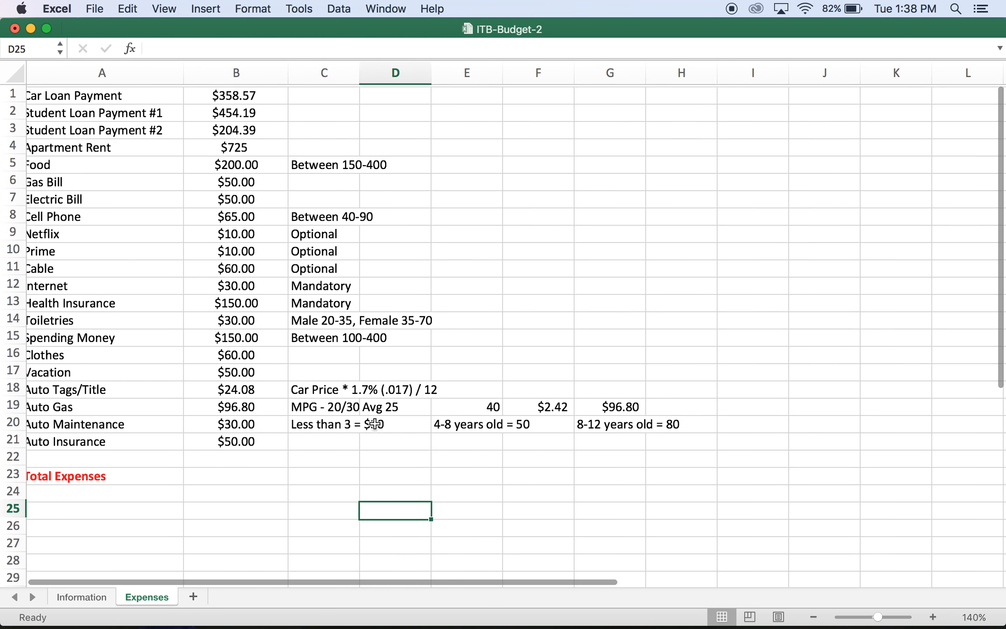
{"action": "scroll", "coordinate": [380, 424], "scroll_direction": "left", "scroll_amount": 1}
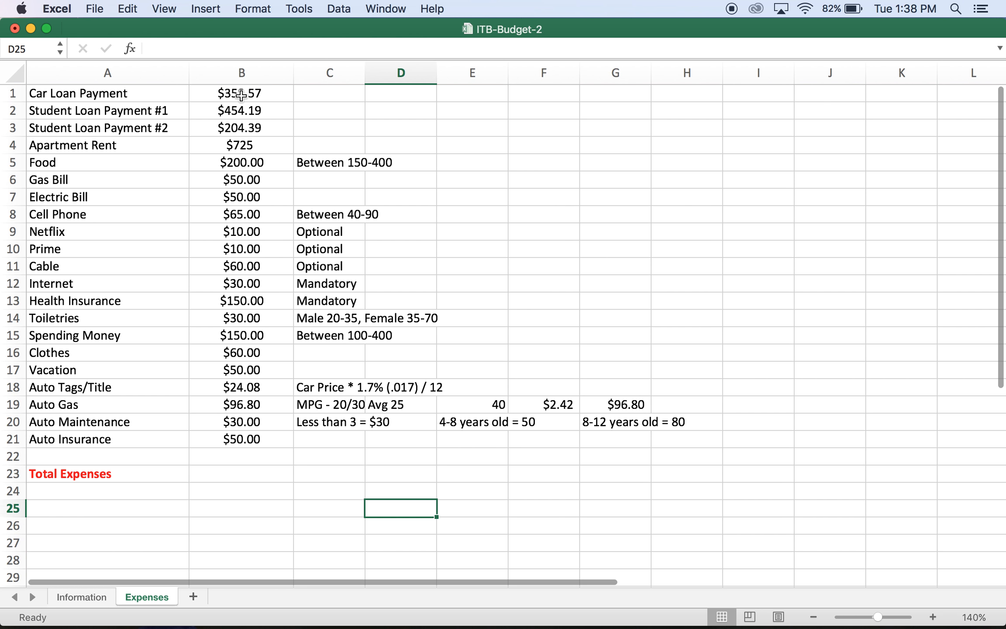
Step: Calculate the Total Expenses in cell B23 with the formula =SUM(B1:B21)
{"action": "left_click_drag", "start_coordinate": [240, 97], "coordinate": [255, 469]}
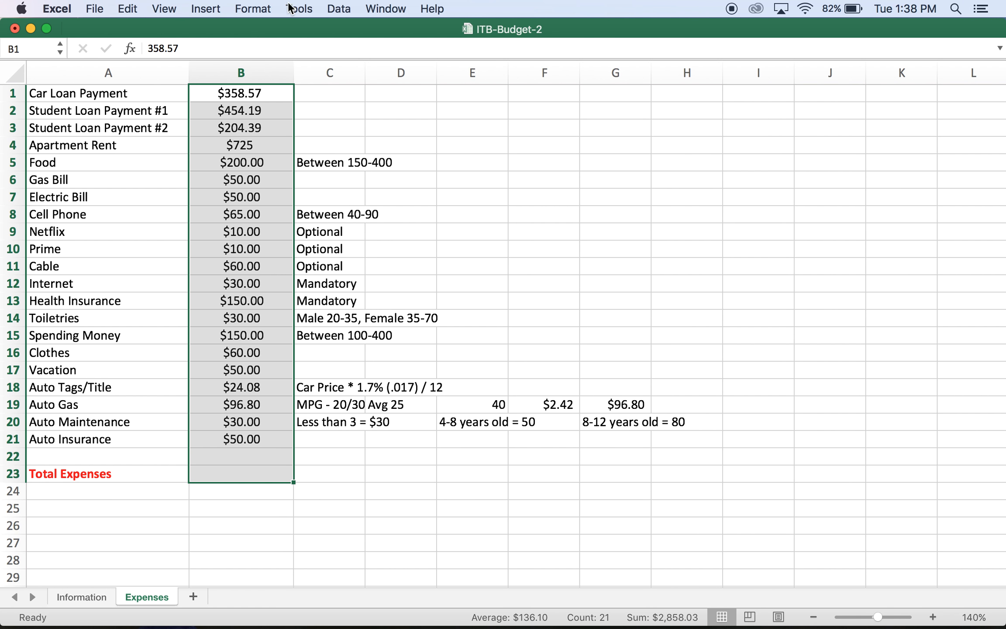
{"action": "left_click", "coordinate": [234, 476]}
{"action": "type", "text": "="}
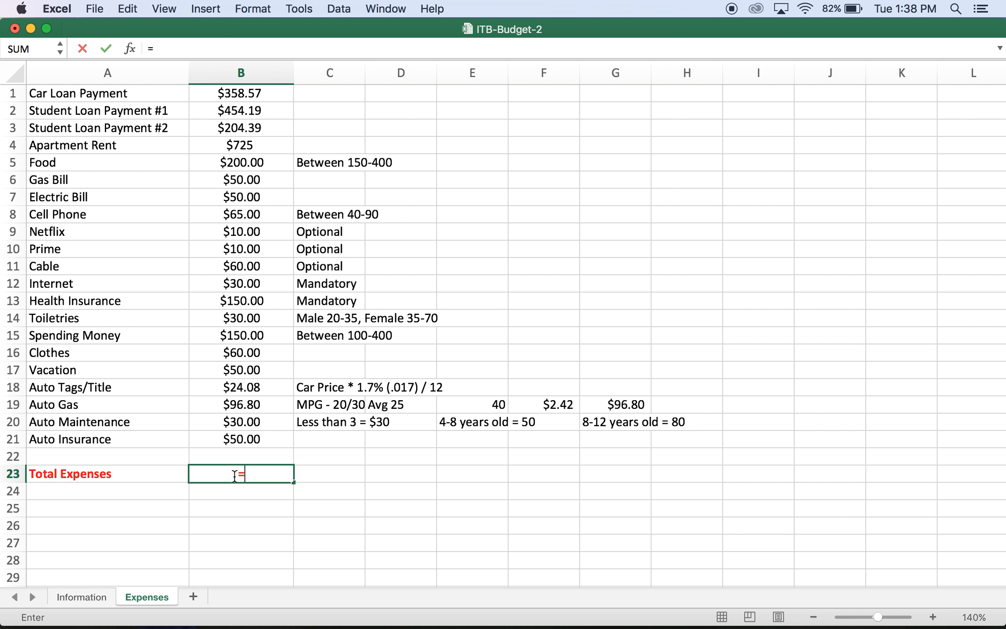
{"action": "type", "text": "SUM"}
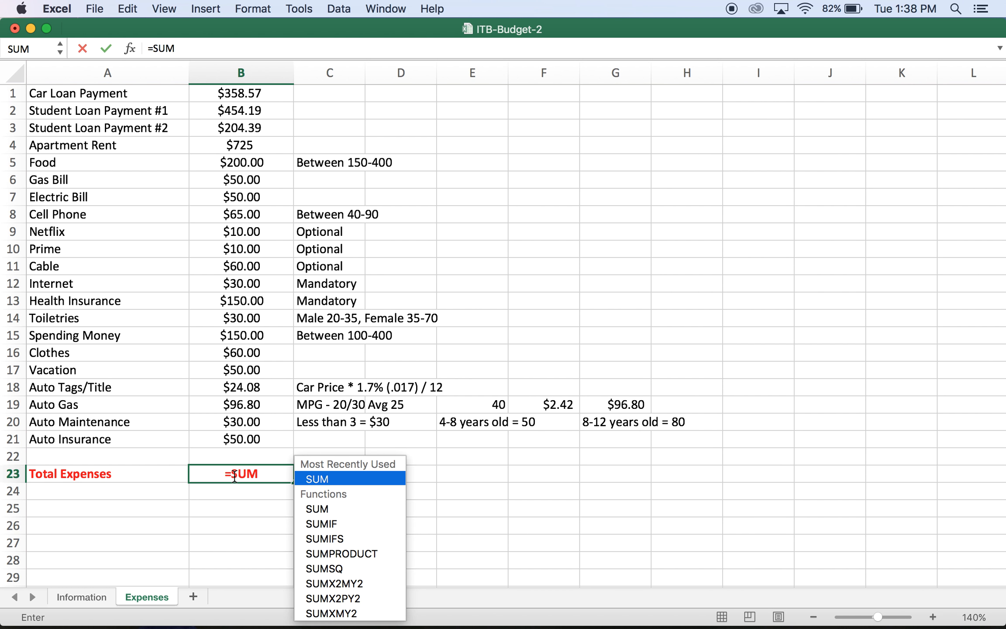
{"action": "double_click", "coordinate": [319, 481]}
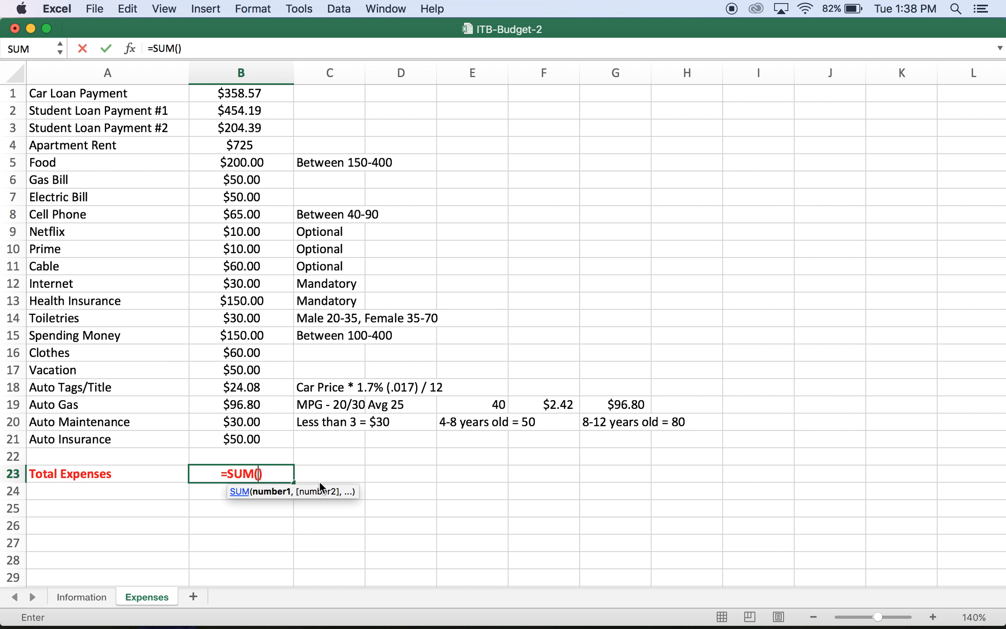
{"action": "type", "text": "B1"}
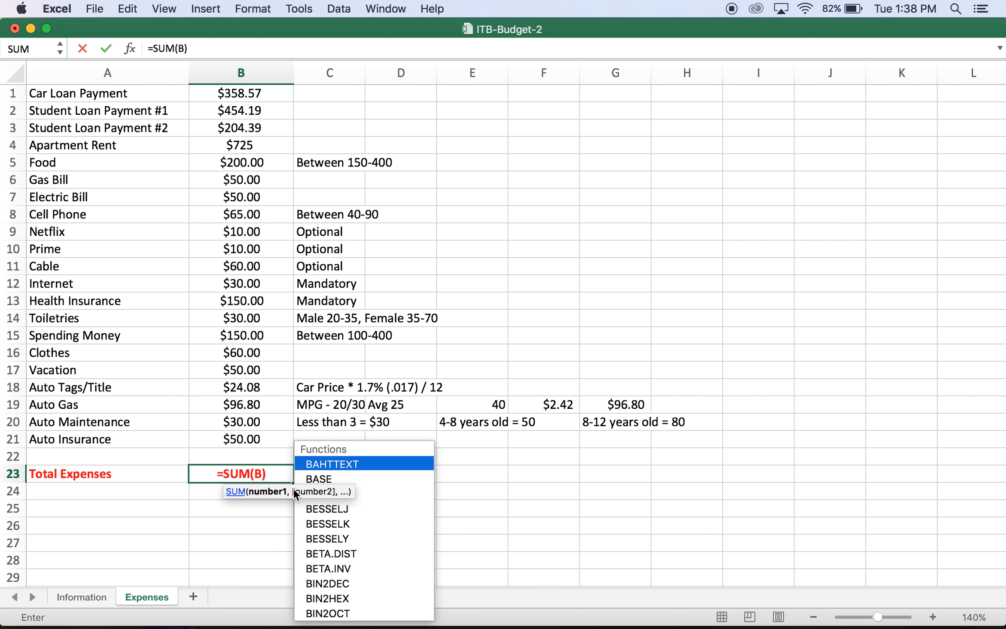
{"action": "type", "text": ":"}
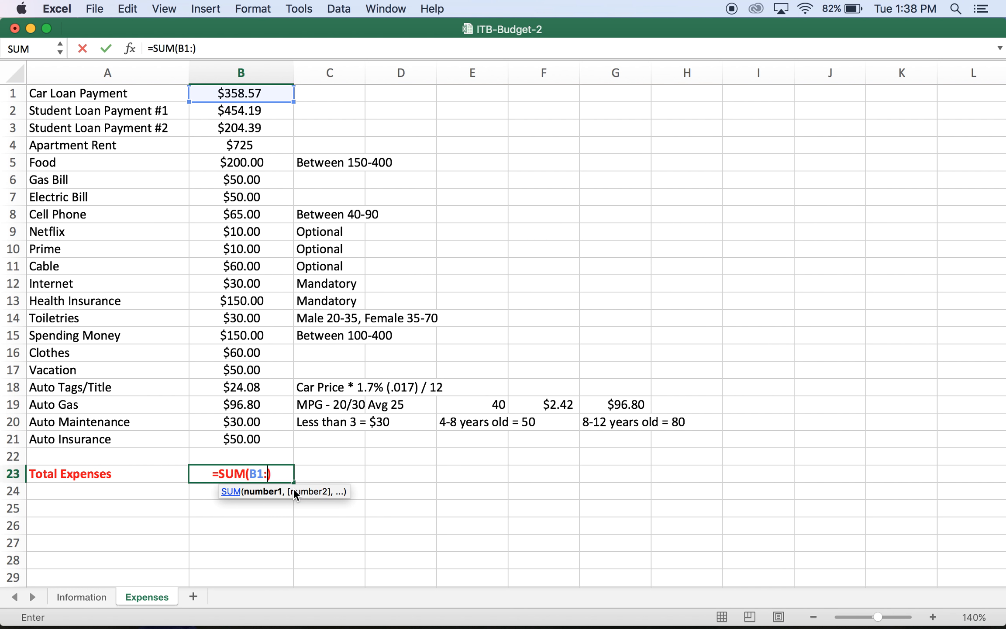
{"action": "type", "text": "B21"}
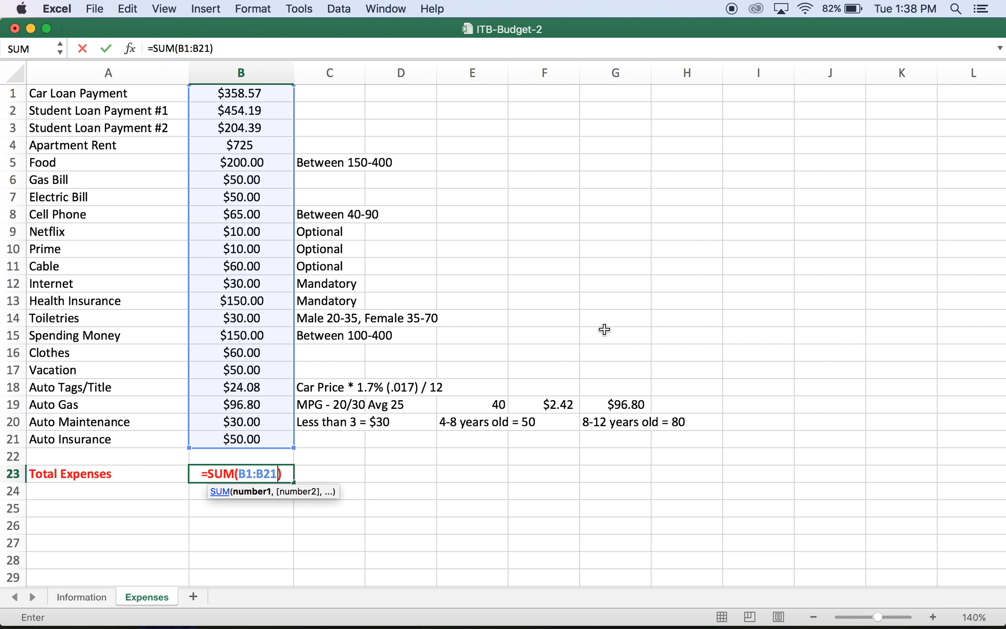
{"action": "key", "text": "Return"}
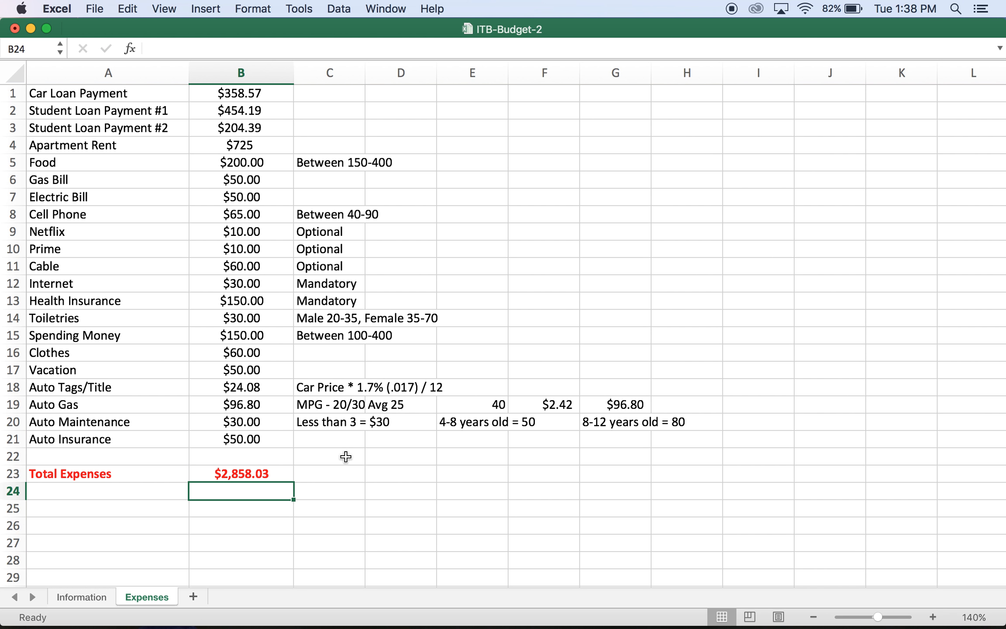